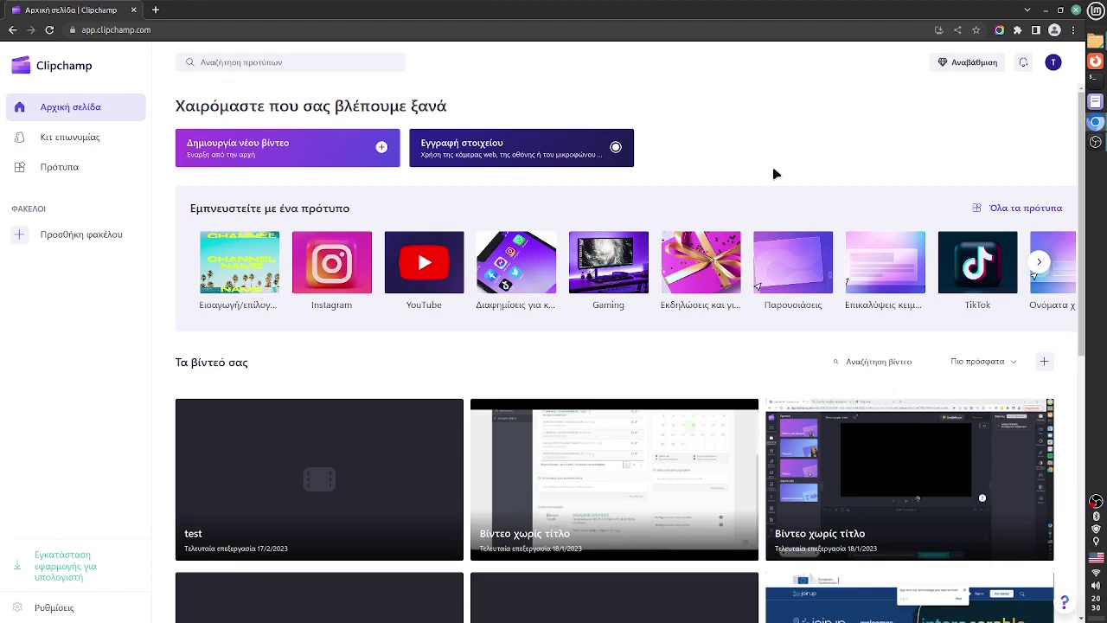
Create a new video and import the three landscape images and the Stylish Groove music file from the exercise folder.
click(330, 153)
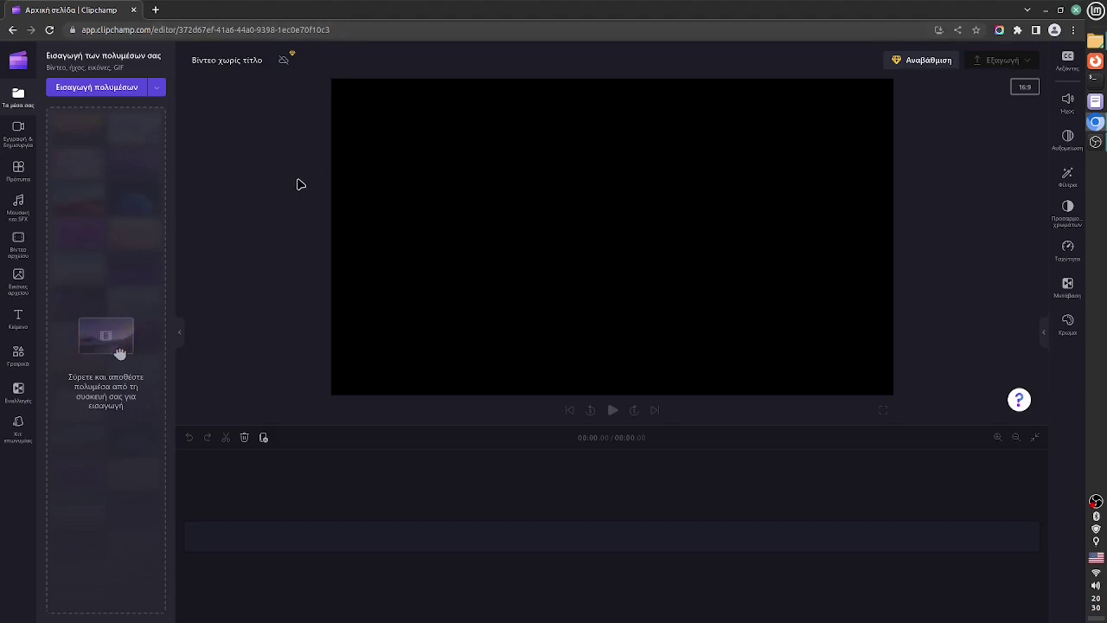
click(1095, 40)
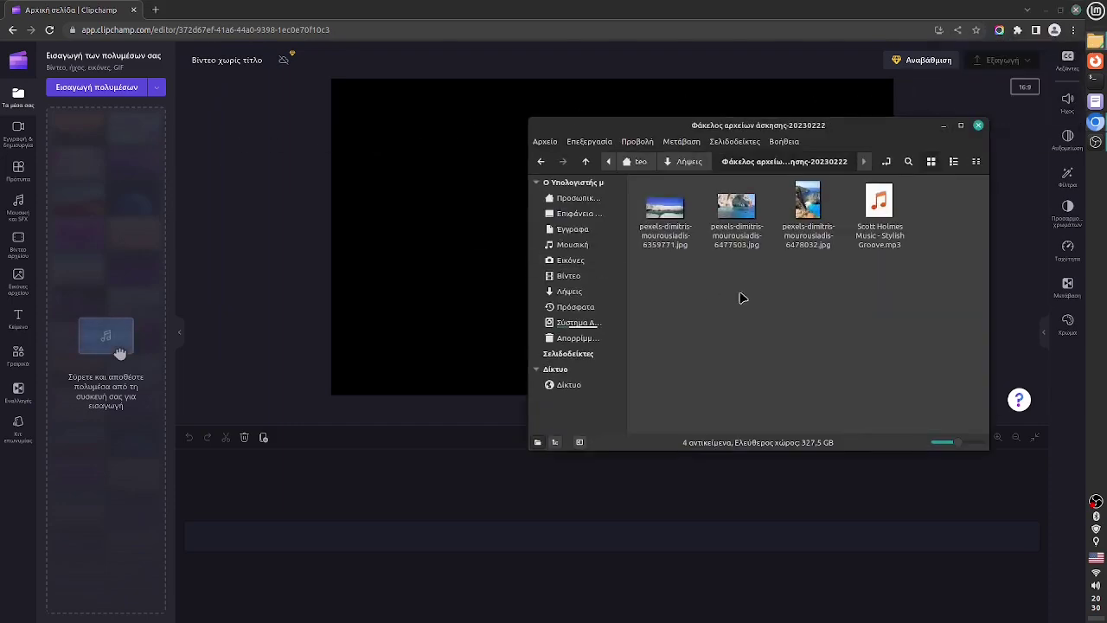
drag(932, 264, 104, 188)
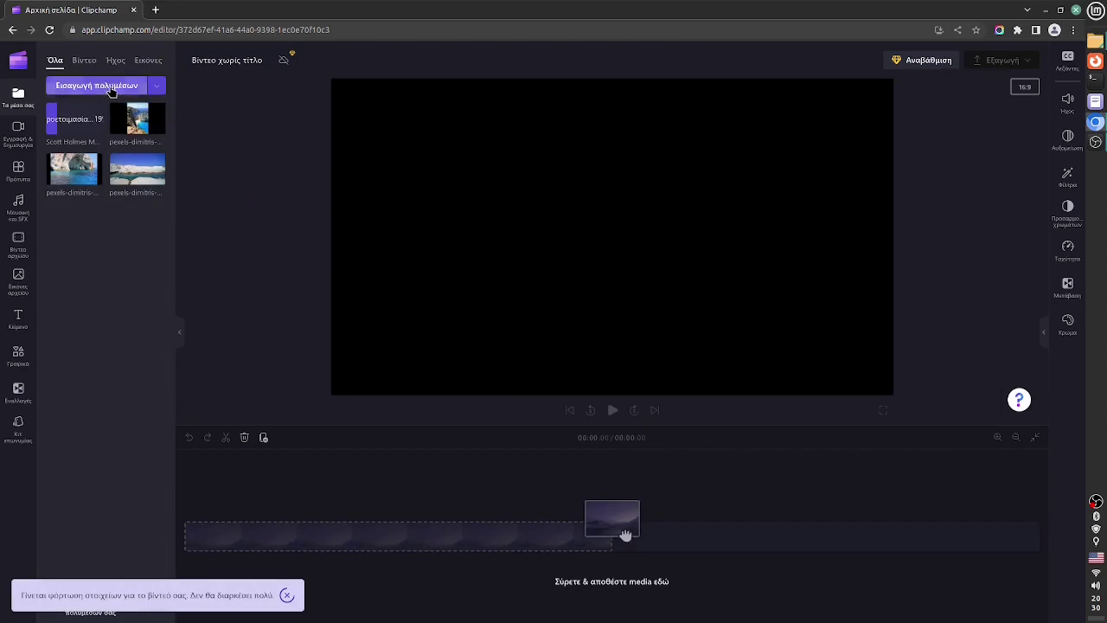
click(112, 92)
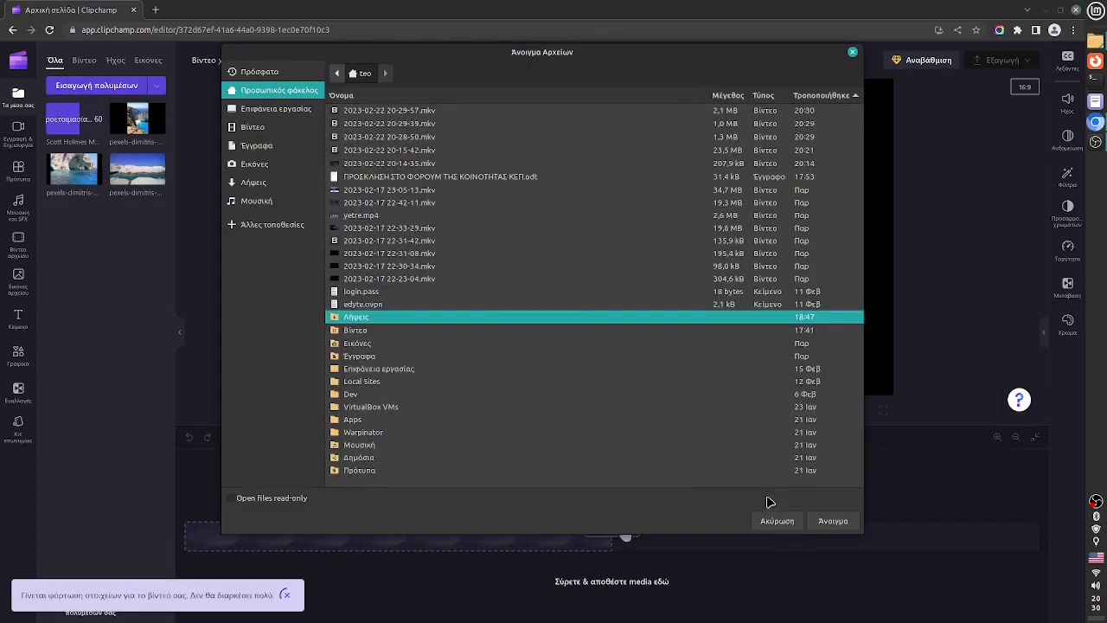
click(777, 520)
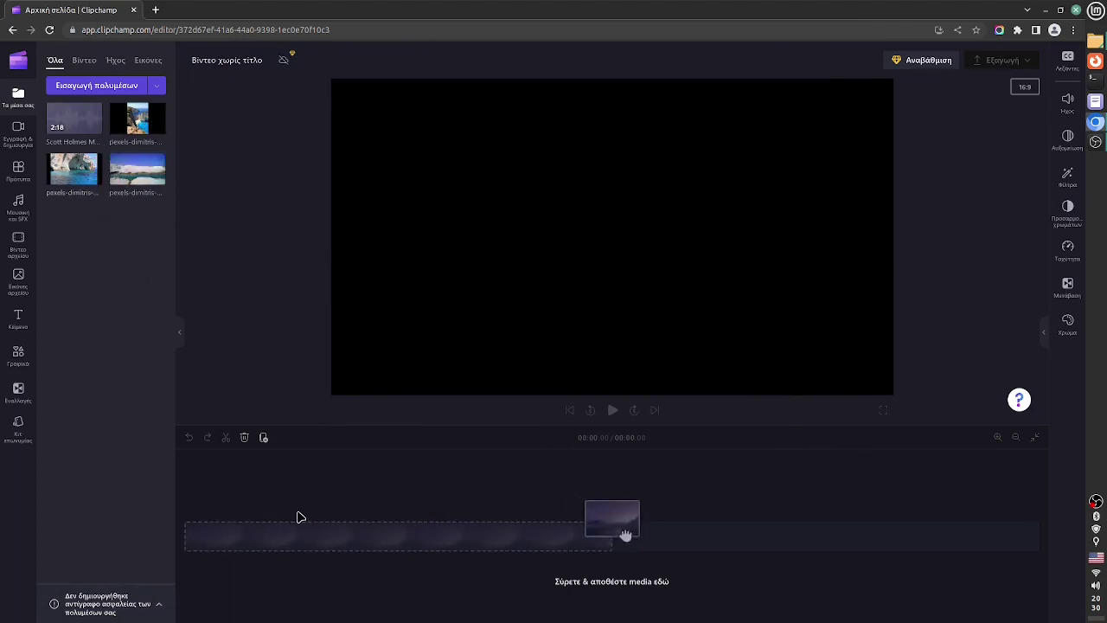
Add the sea-arch image ending in 6477503 to the timeline, followed directly by the white-rock image ending in 6359771.
mouse_move(94, 178)
click(93, 177)
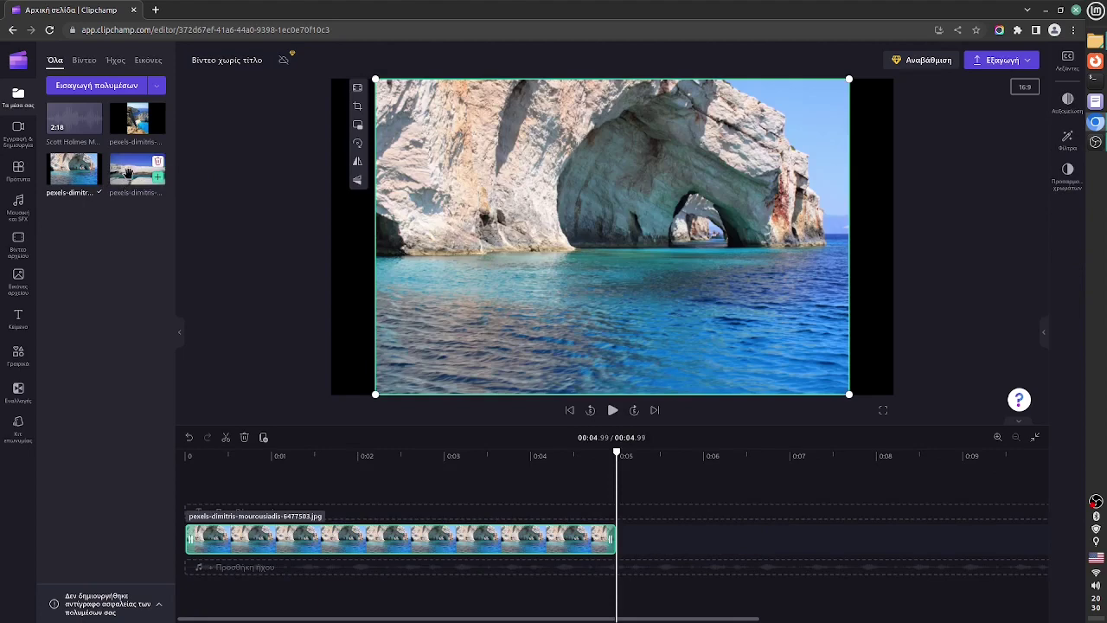
drag(130, 177, 689, 548)
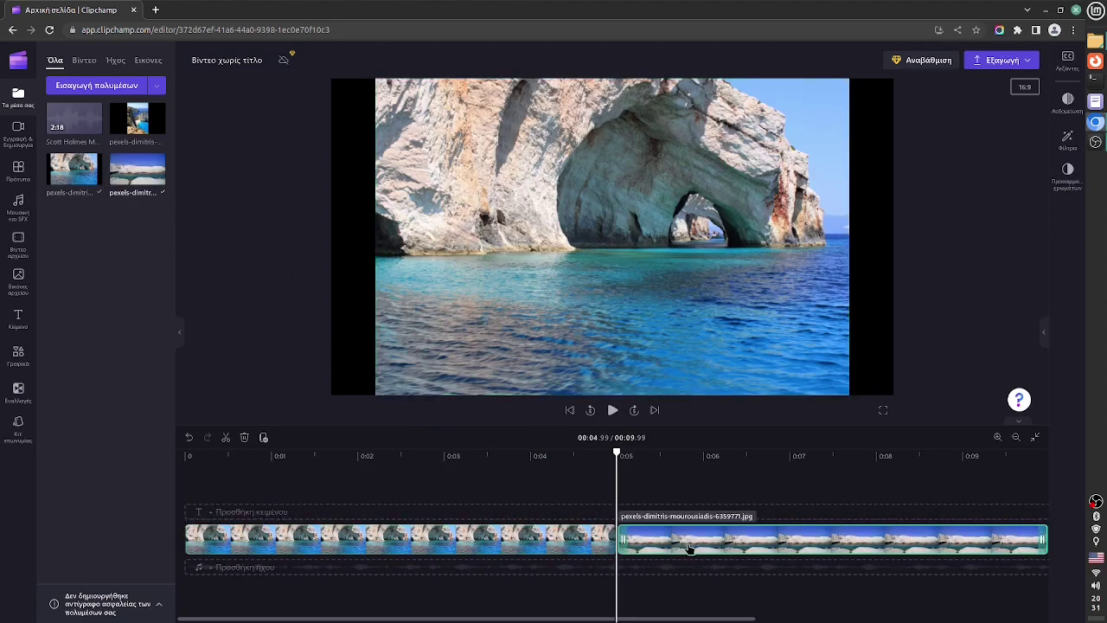
scroll(459, 605, right, 2)
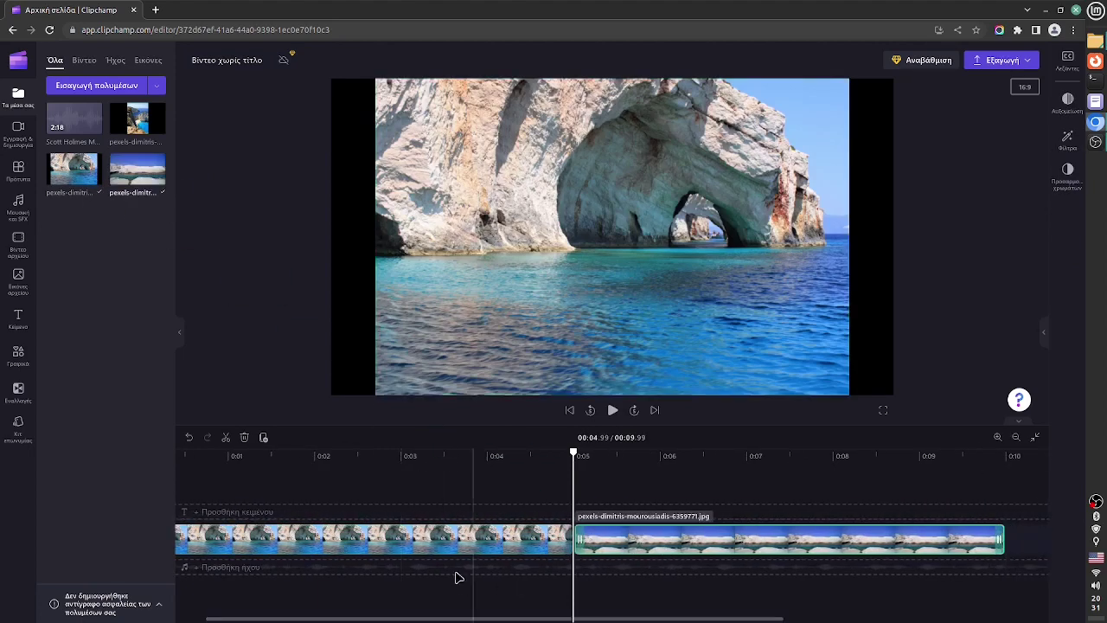
Add the cliff-and-beach image ending in 6478032 and place it on the main track right after the white-rock clip.
mouse_move(149, 124)
drag(148, 125, 538, 498)
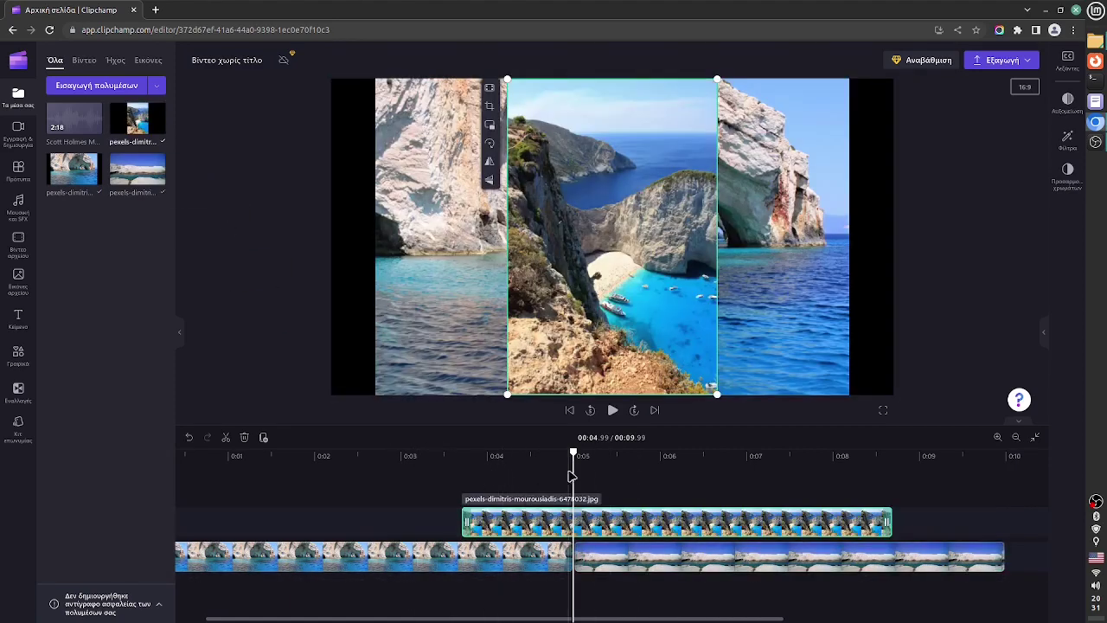
click(512, 474)
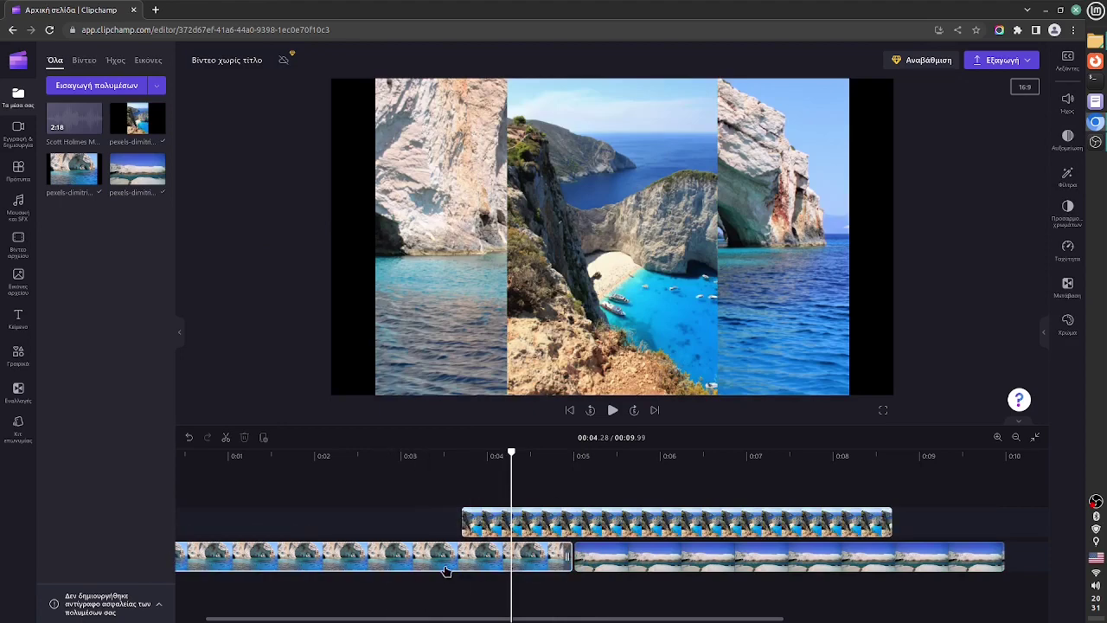
scroll(485, 553, right, 5)
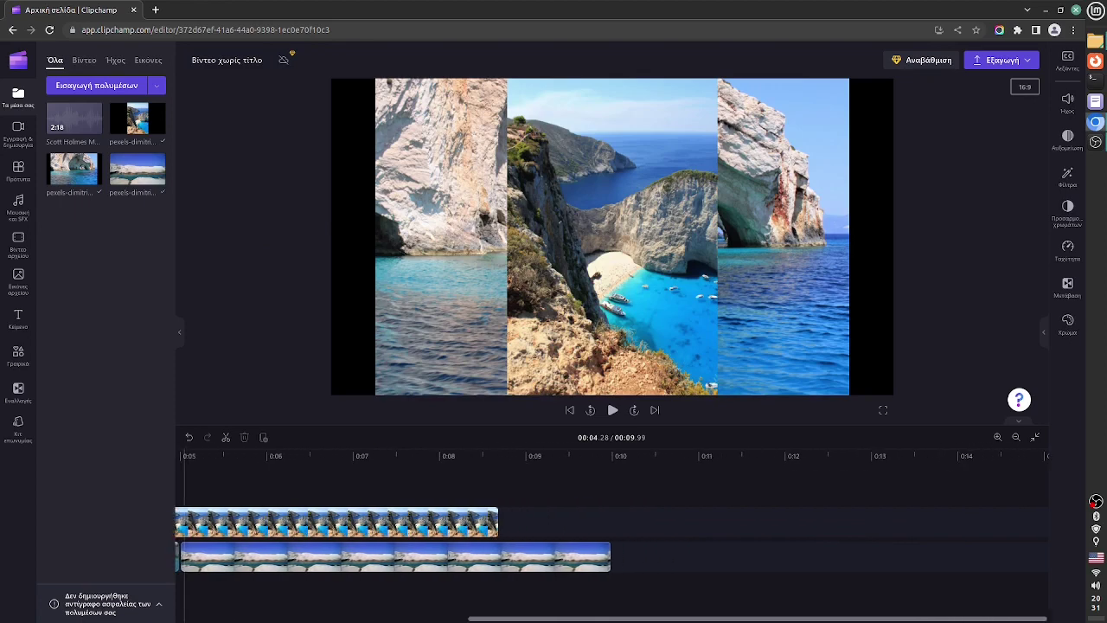
drag(313, 525, 838, 551)
drag(724, 620, 476, 619)
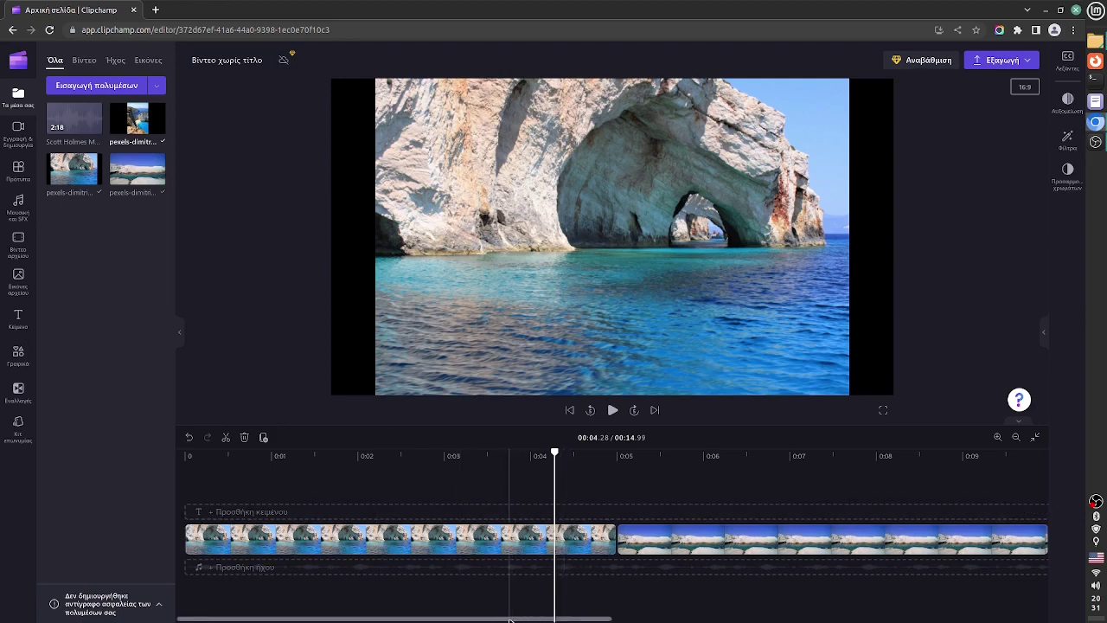
mouse_move(516, 620)
mouse_down()
mouse_move(735, 619)
mouse_move(515, 619)
mouse_up()
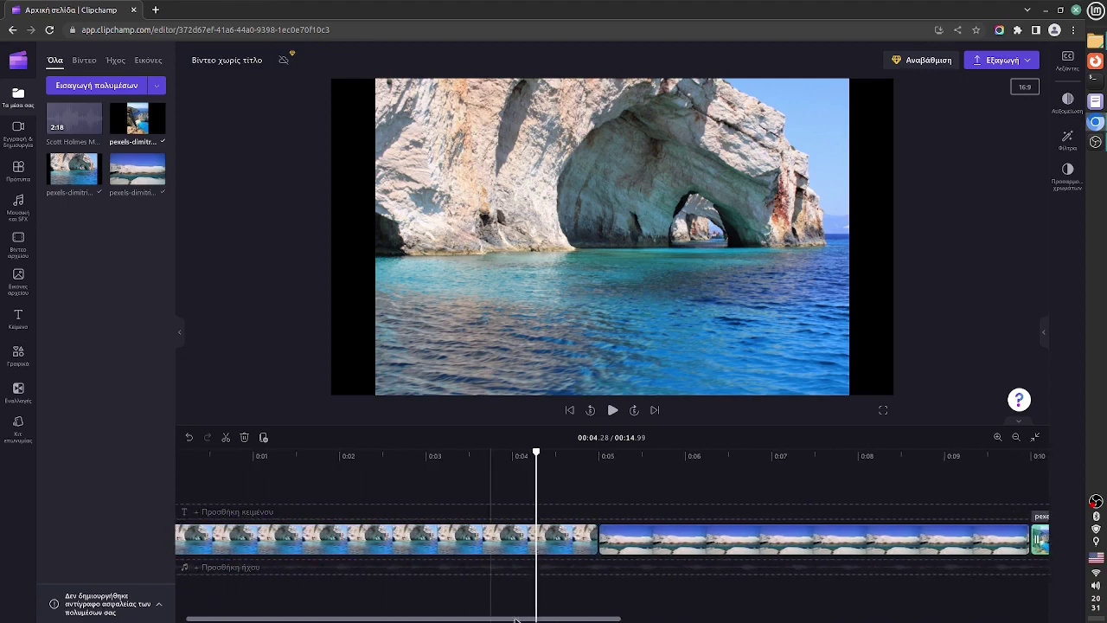
Shorten the first clip, the sea-arch image, so it ends at about 3 seconds.
click(344, 493)
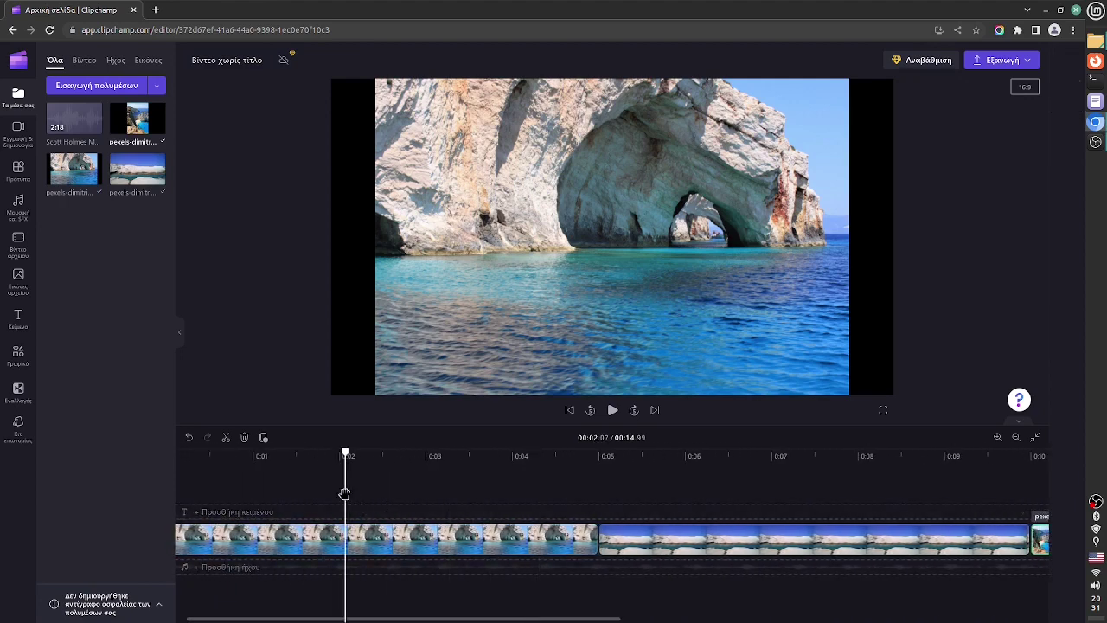
click(409, 534)
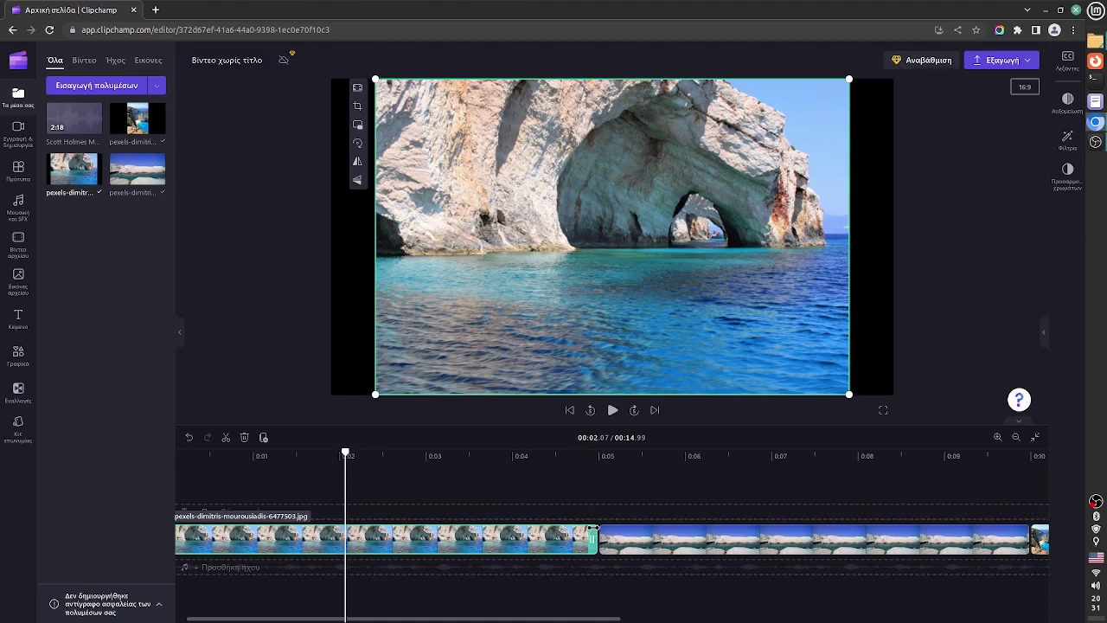
drag(594, 529, 418, 525)
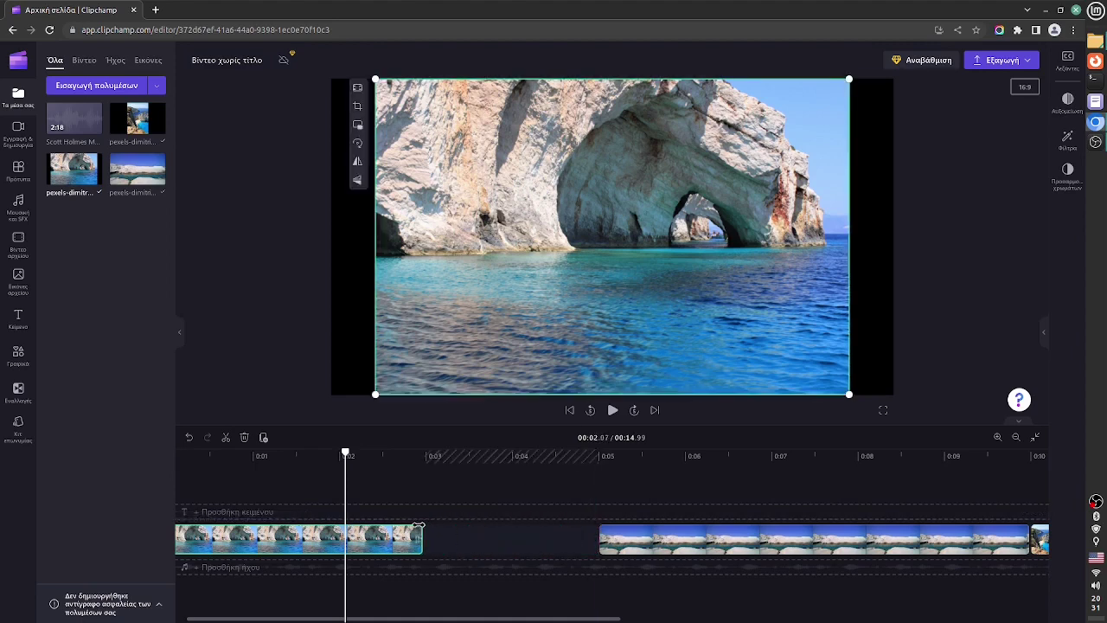
Close the gaps before the second and third clips and shorten each of them to about 3 seconds.
drag(723, 538, 548, 543)
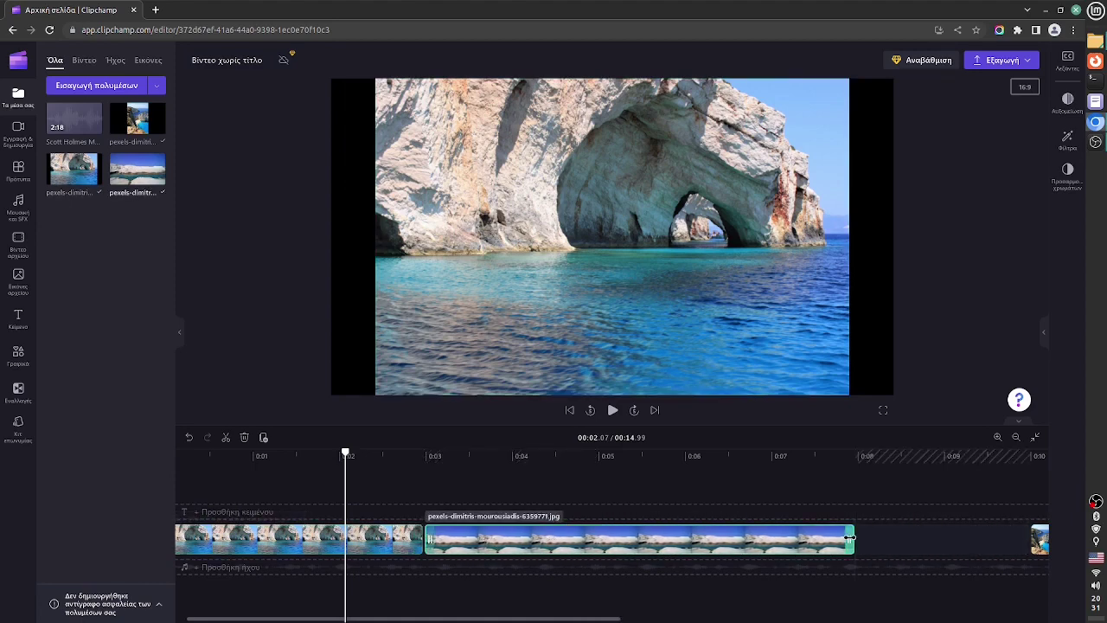
drag(852, 539, 682, 541)
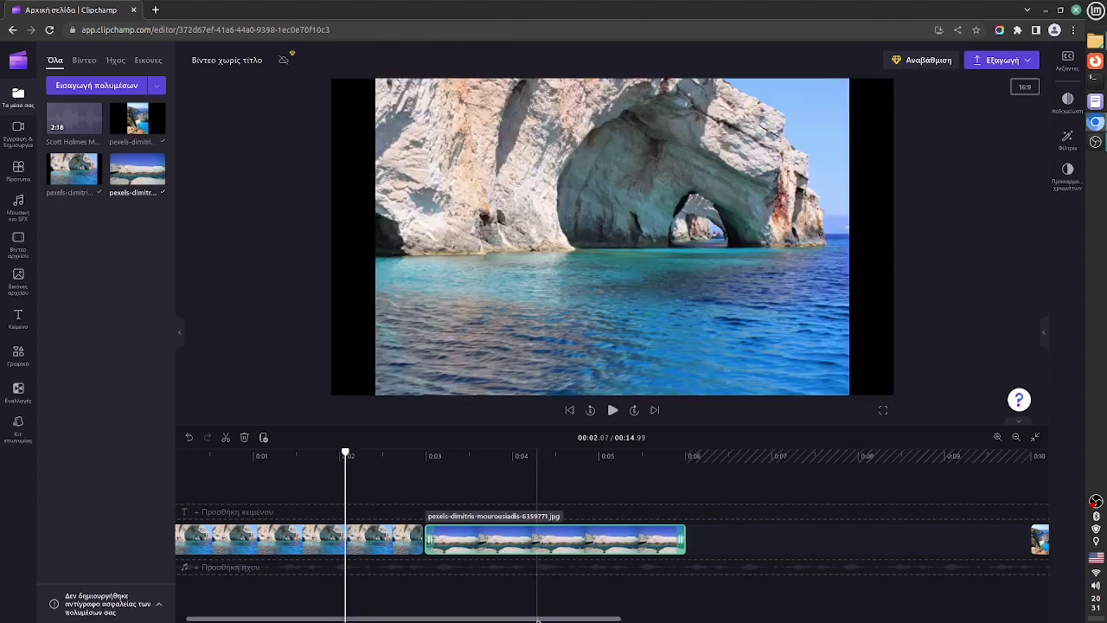
drag(537, 619, 663, 619)
drag(823, 541, 477, 541)
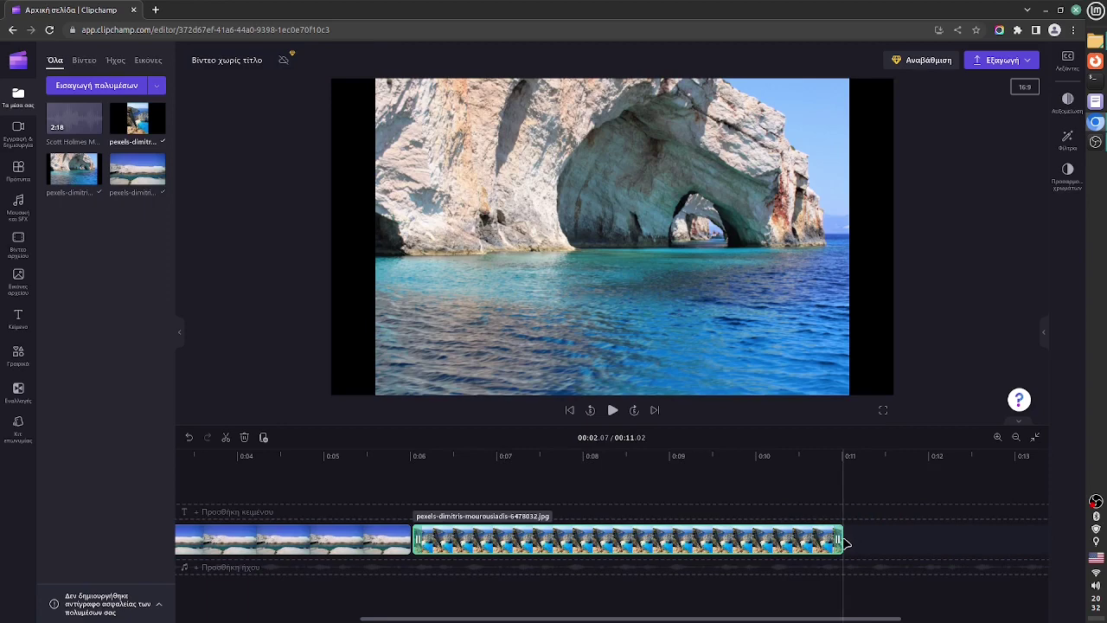
drag(844, 541, 669, 537)
scroll(337, 542, left, 5)
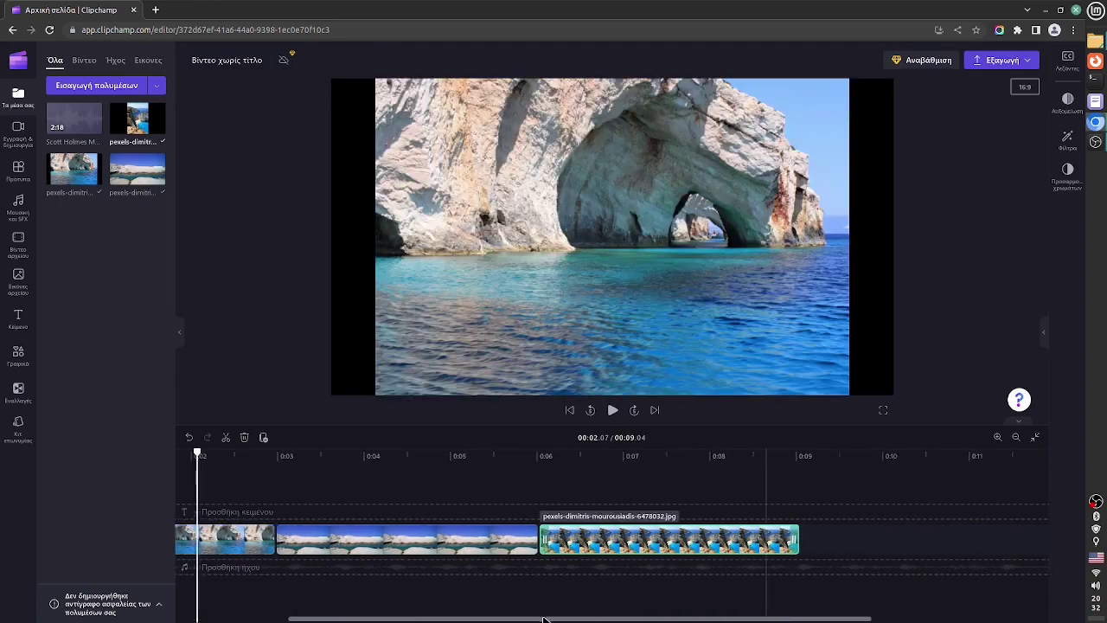
click(338, 542)
click(571, 541)
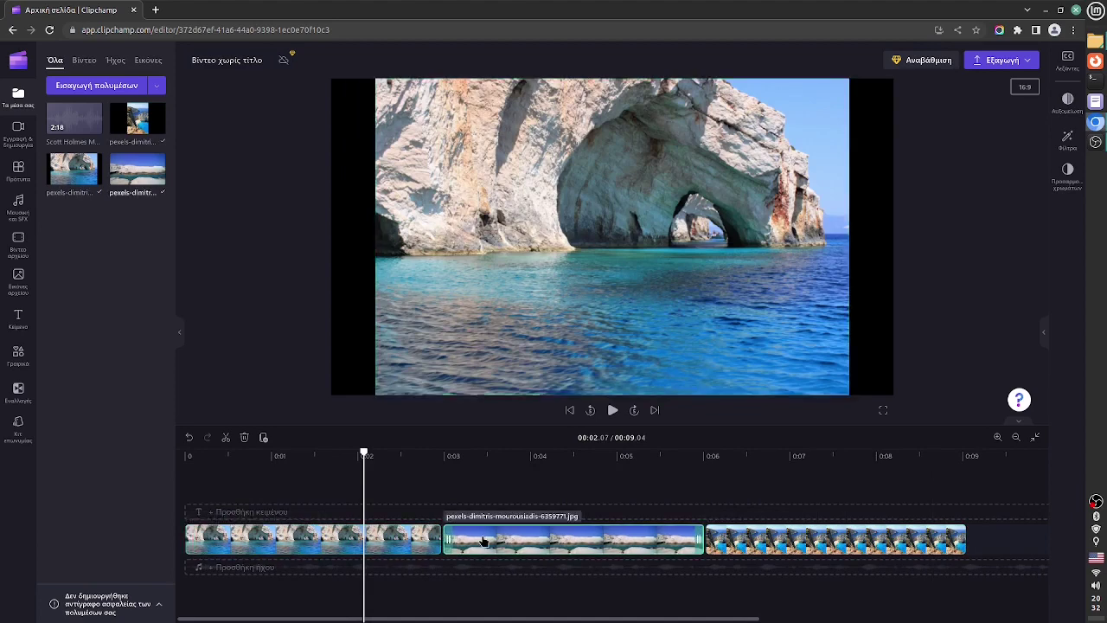
click(745, 540)
click(618, 545)
click(346, 540)
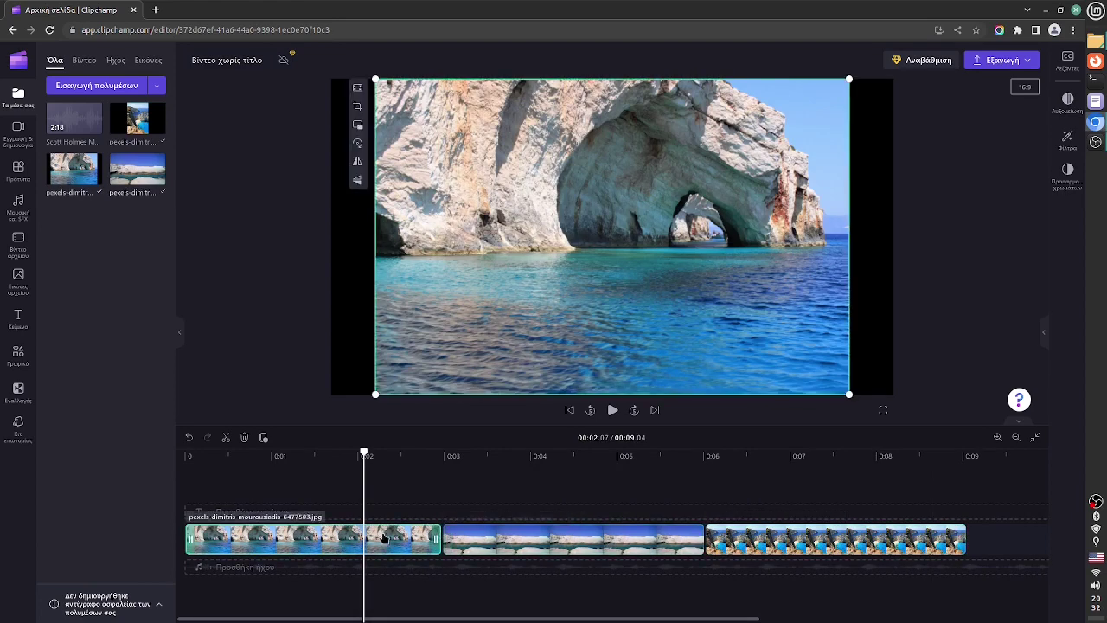
click(527, 543)
Open the fade settings of the third clip, the cliff-and-beach image, and apply the χρυσαφί filter to it.
click(759, 542)
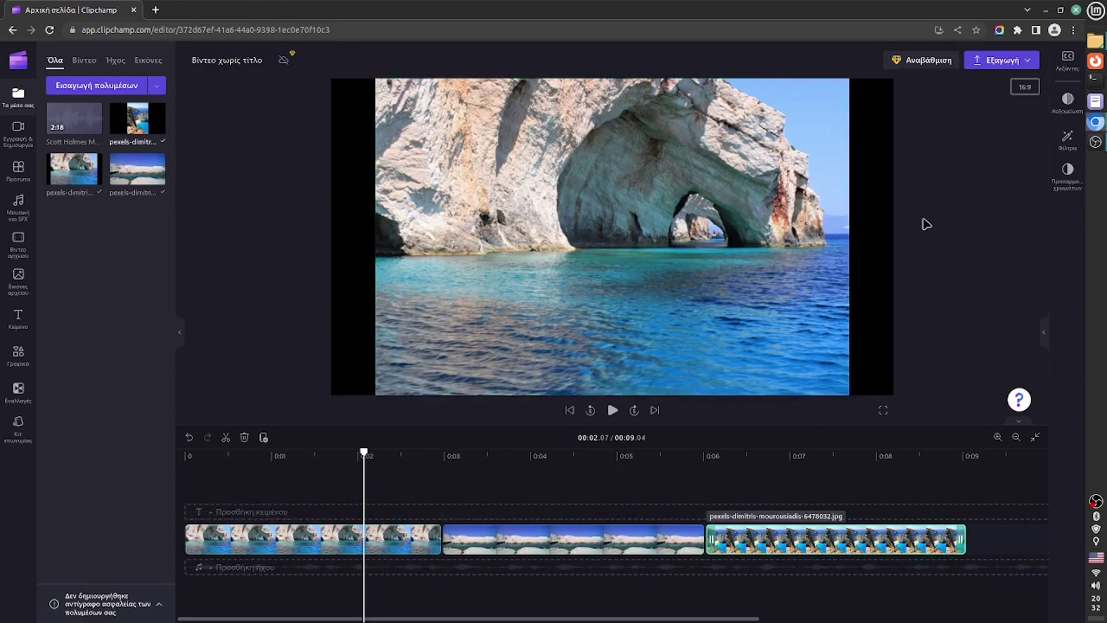
click(1068, 101)
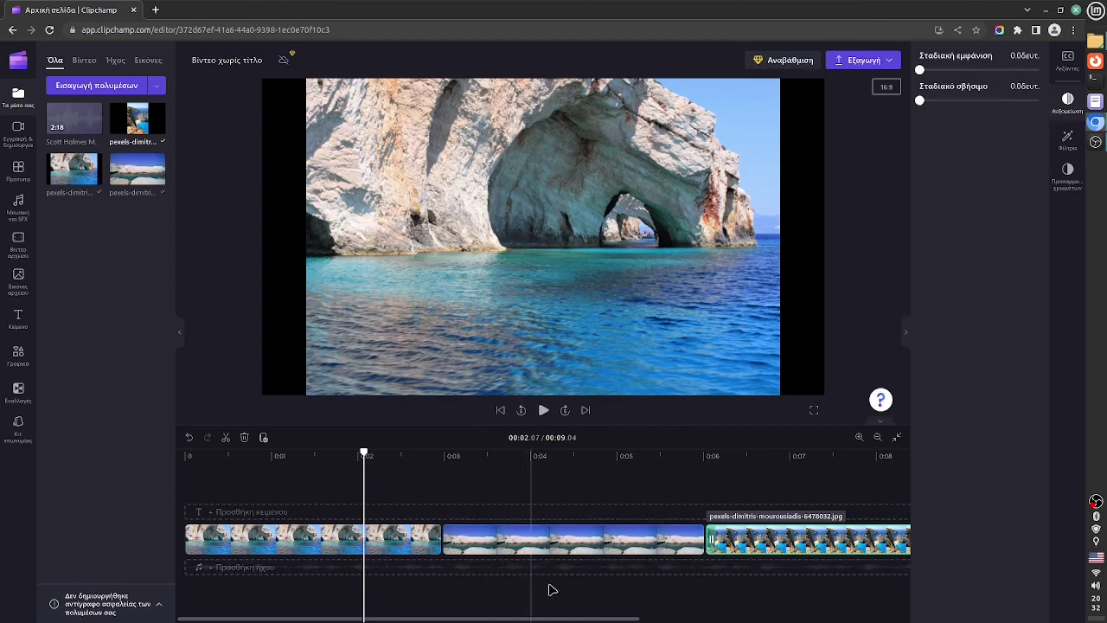
click(1066, 138)
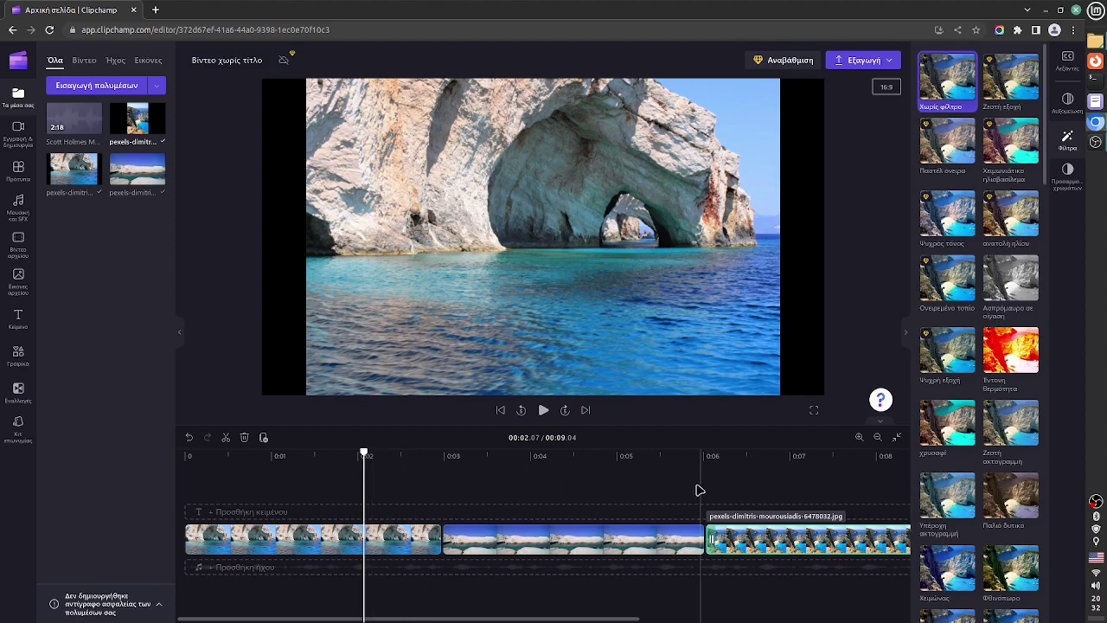
click(751, 490)
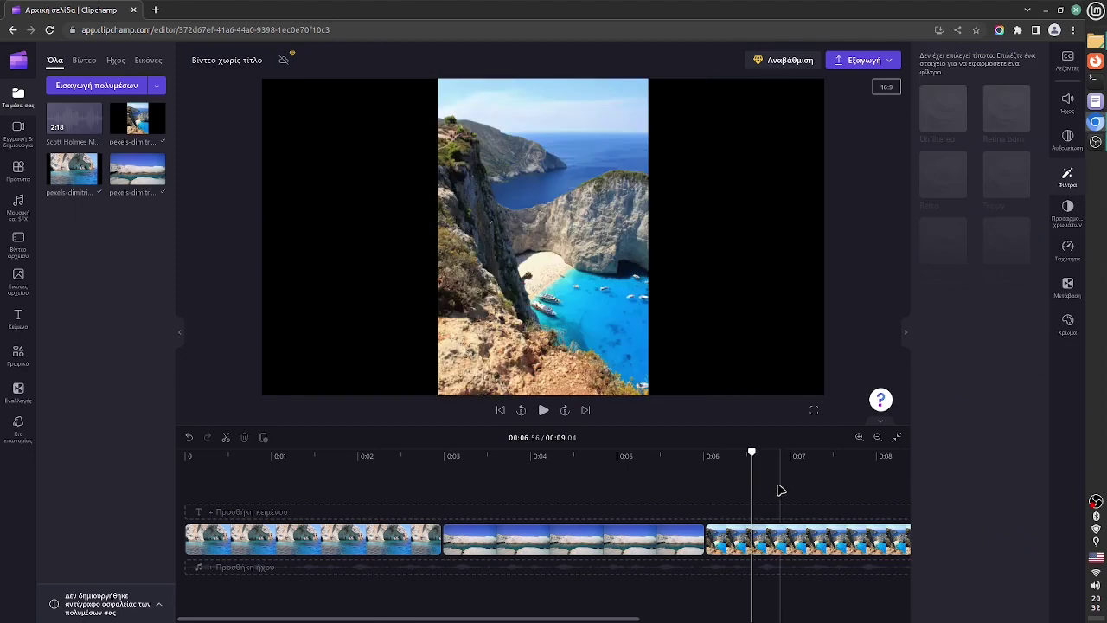
click(1069, 178)
click(795, 538)
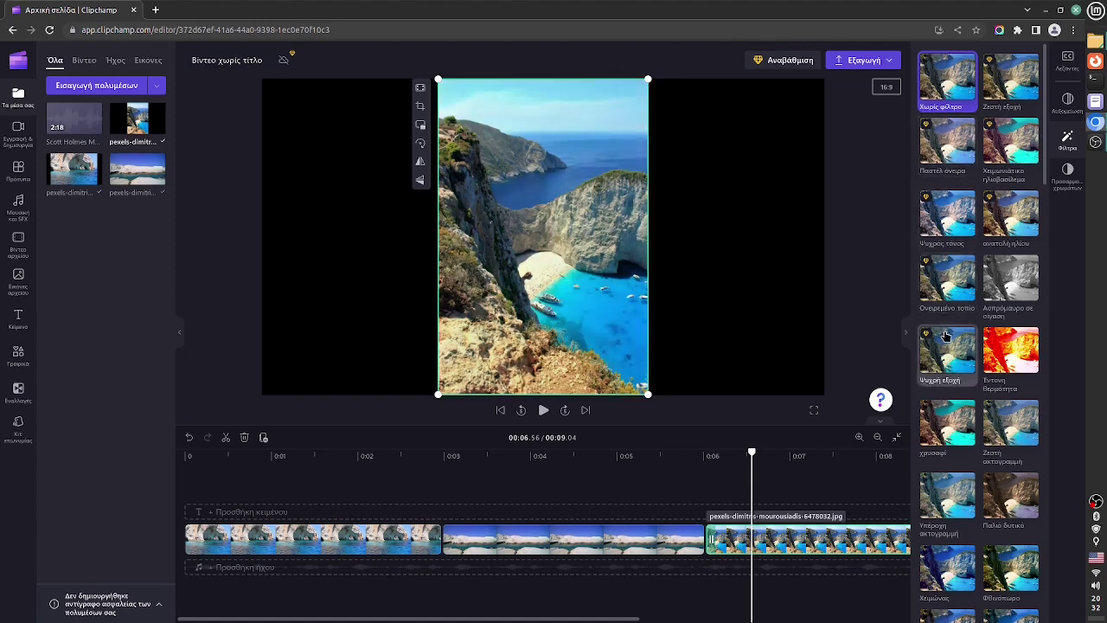
click(942, 426)
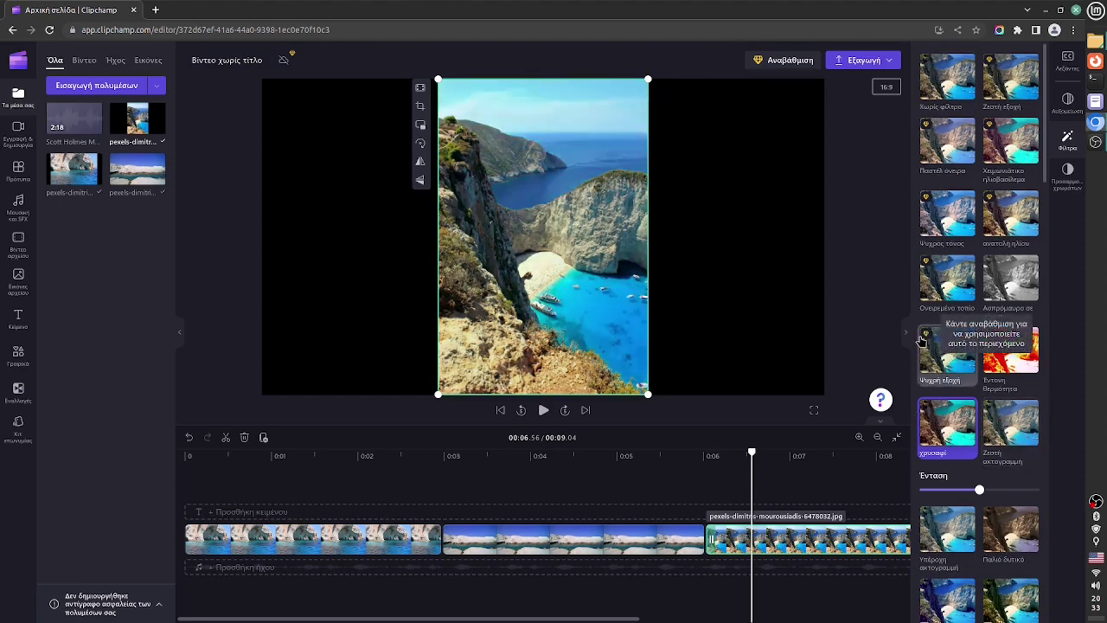
Make the sea-arch image of the first clip fill the whole video frame.
click(624, 477)
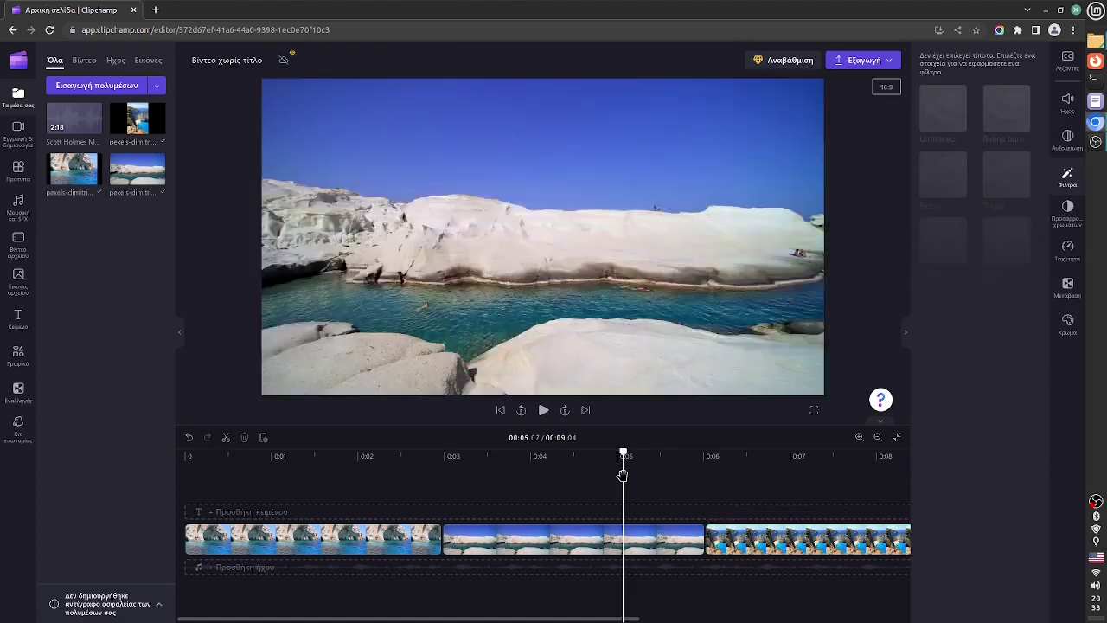
click(348, 476)
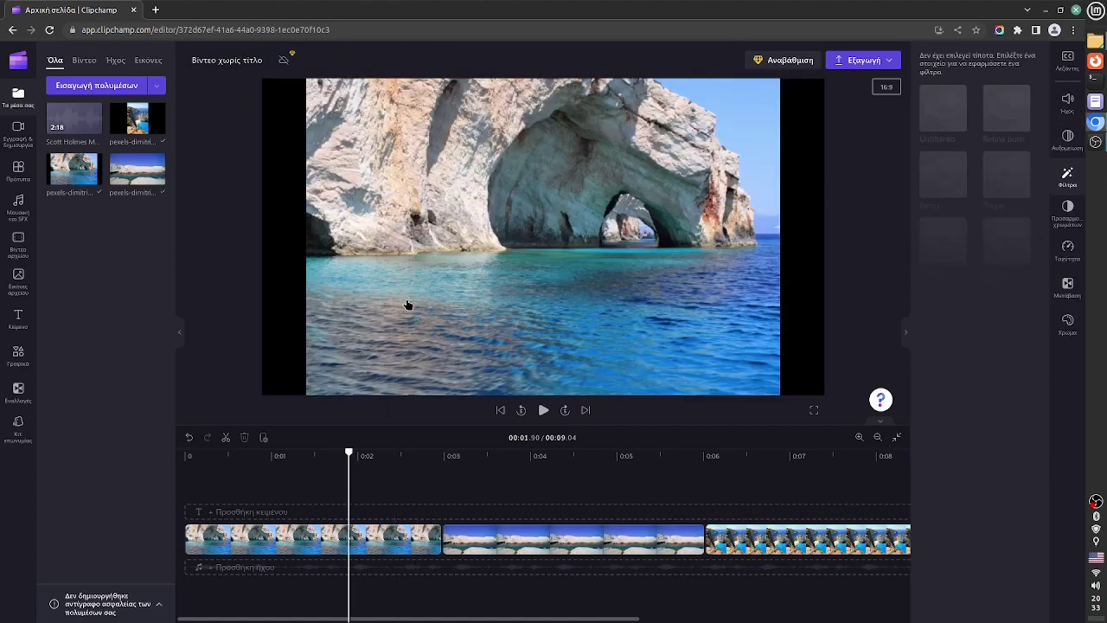
click(435, 241)
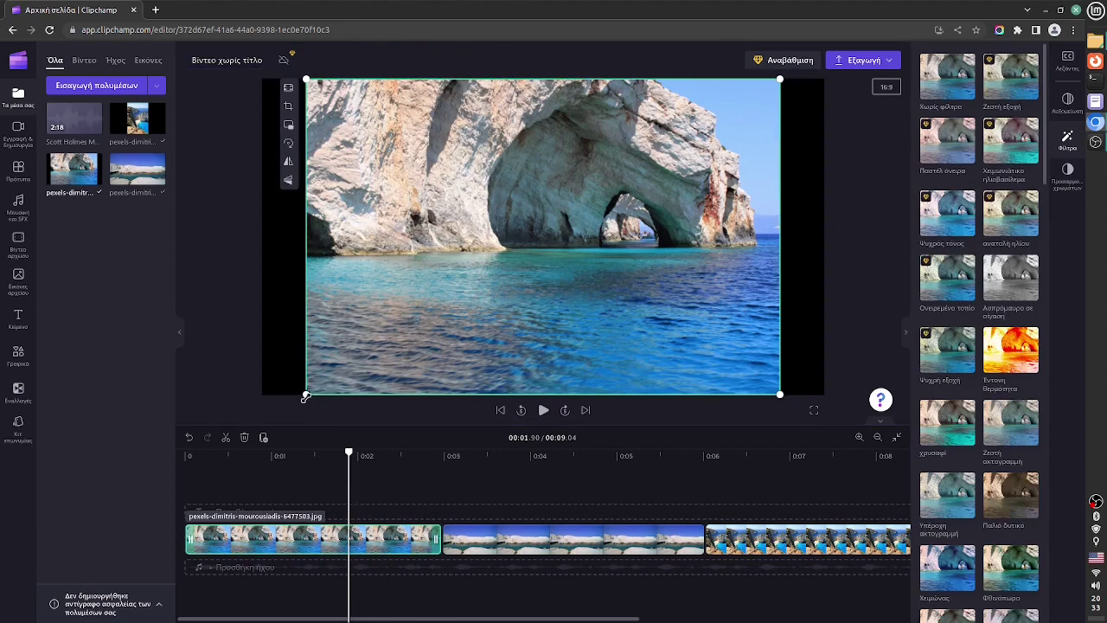
drag(307, 394, 338, 373)
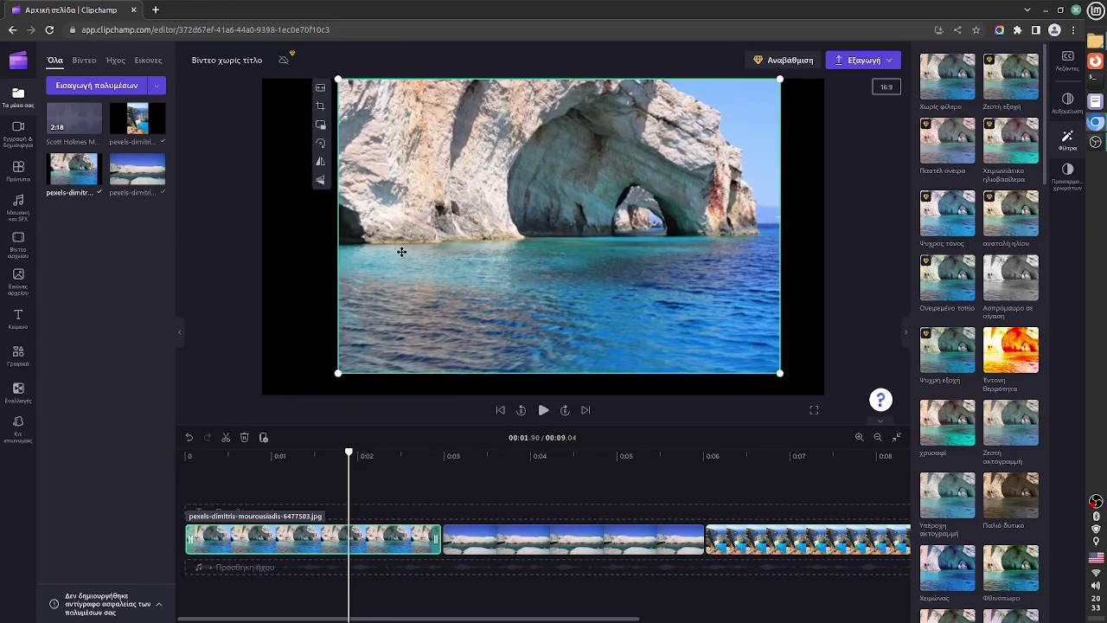
click(320, 90)
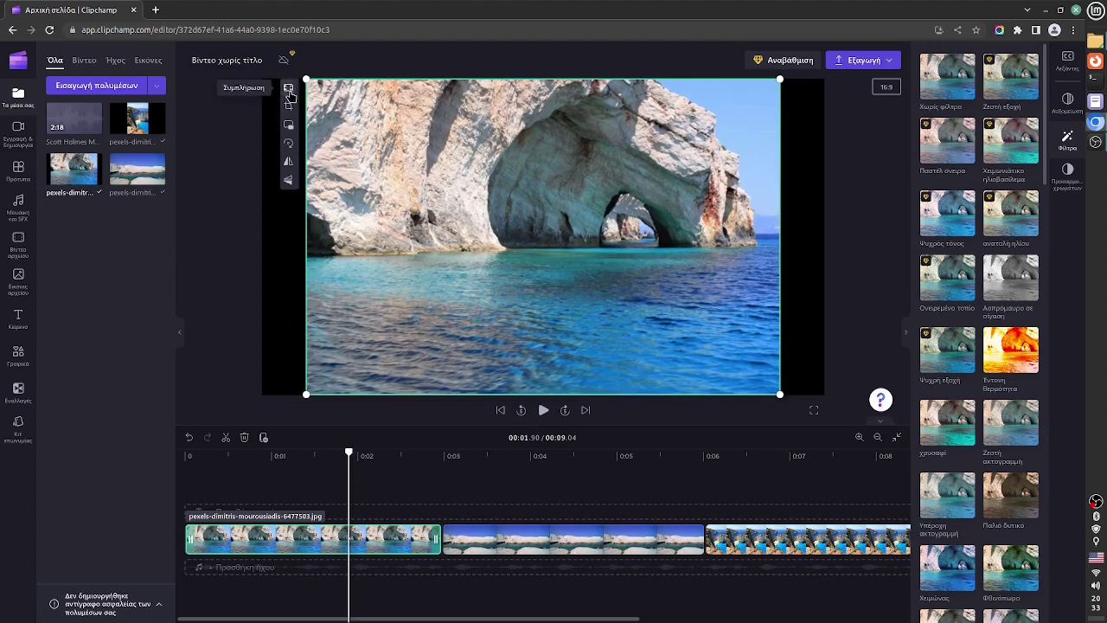
click(289, 89)
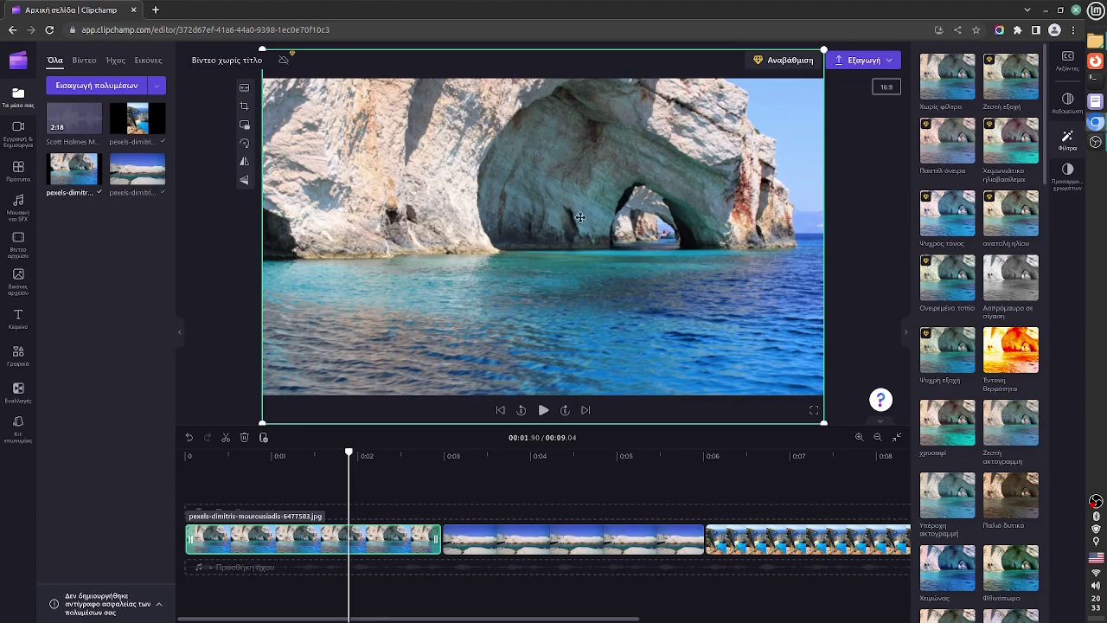
Check the framing of the second clip and make the cliff-and-beach image of the third clip fill the whole video frame.
click(471, 538)
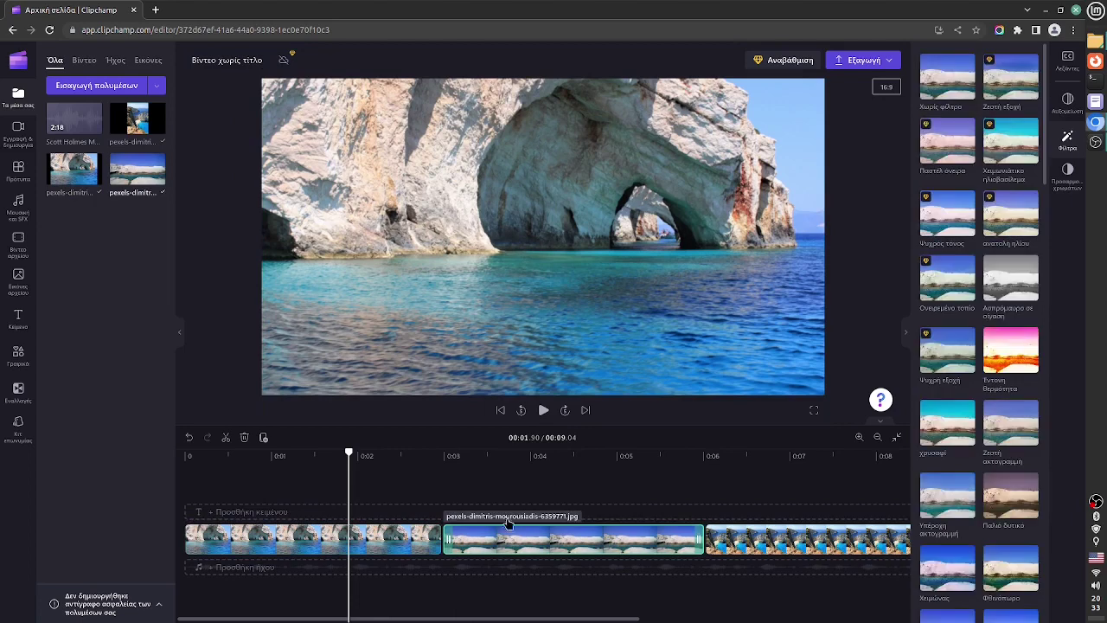
click(528, 484)
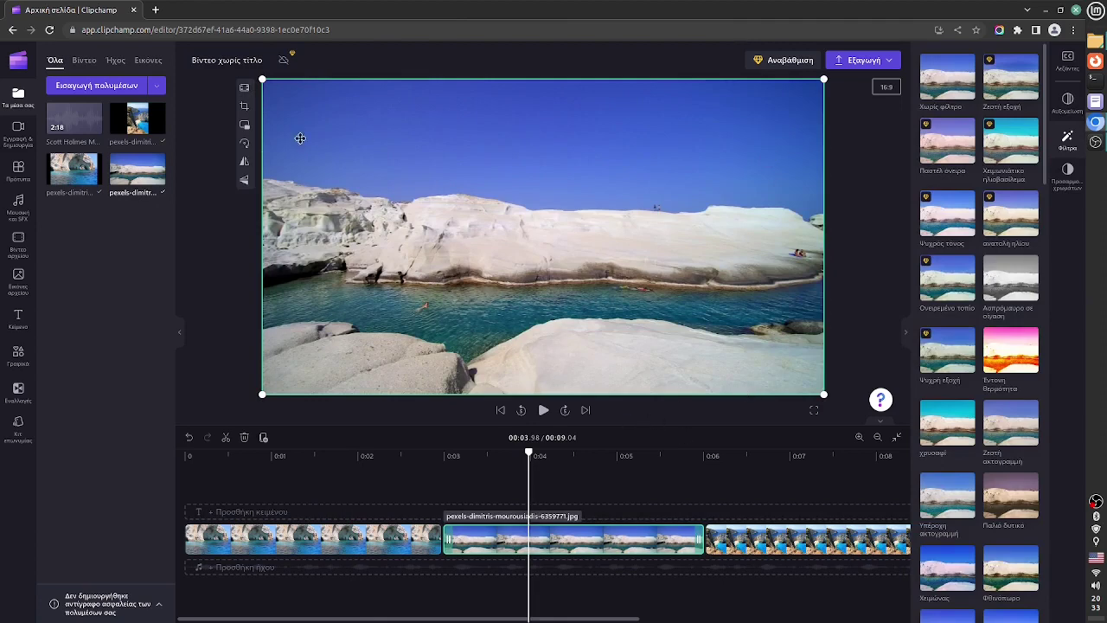
click(764, 542)
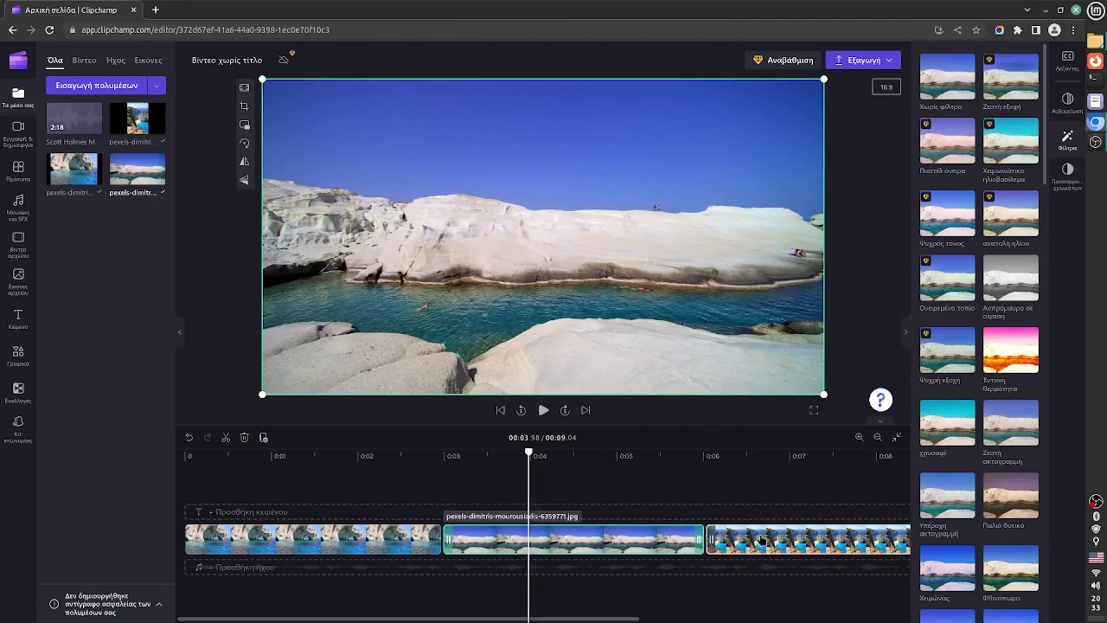
click(762, 542)
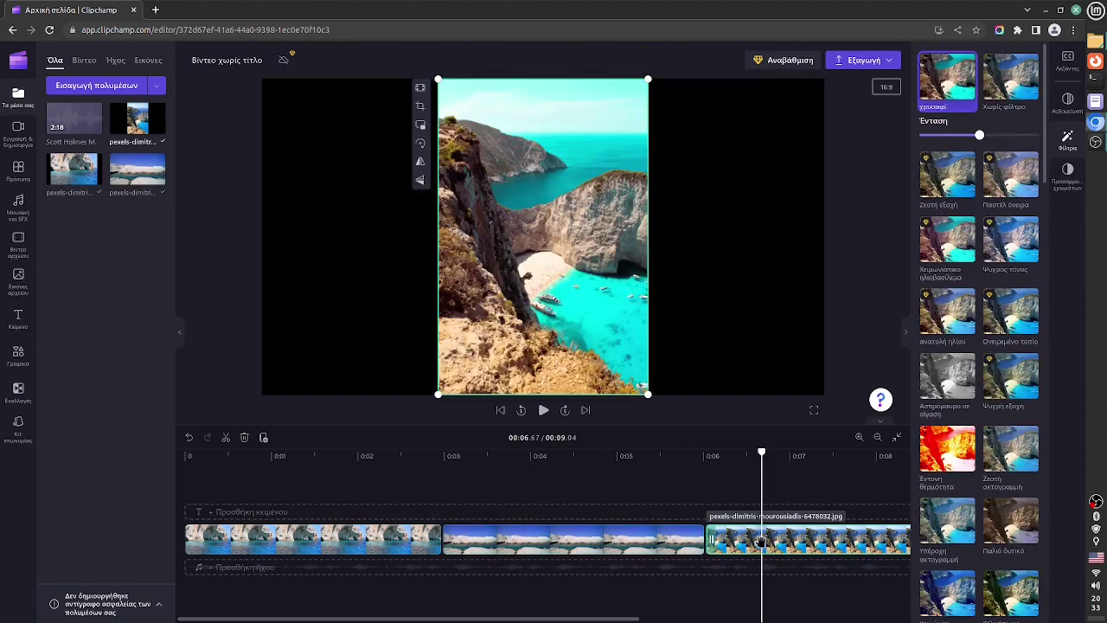
click(655, 531)
click(778, 540)
click(778, 539)
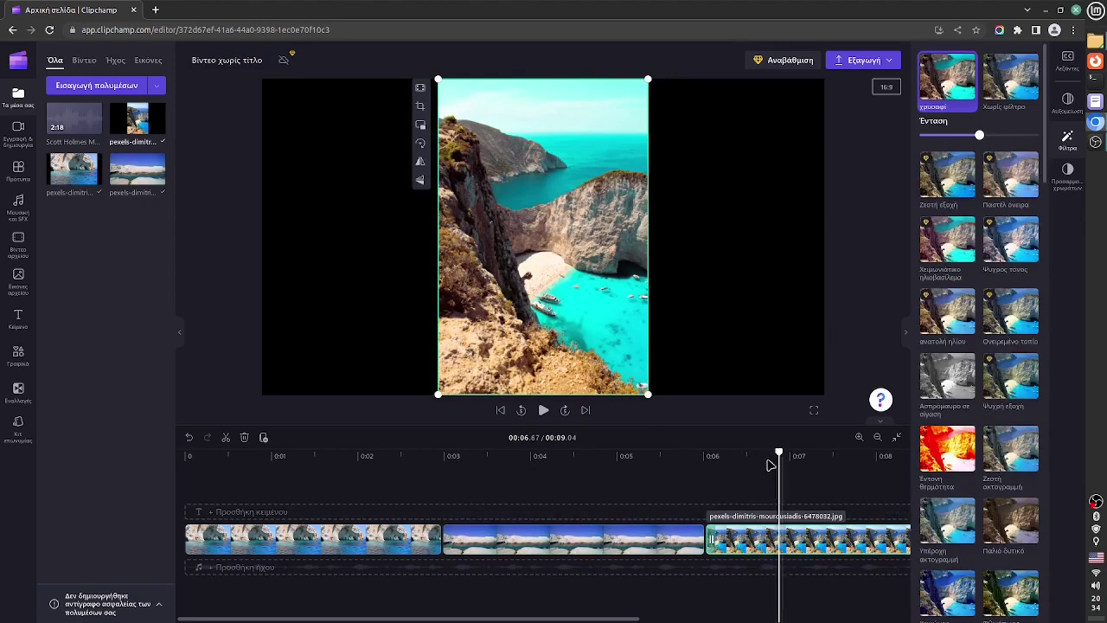
click(420, 90)
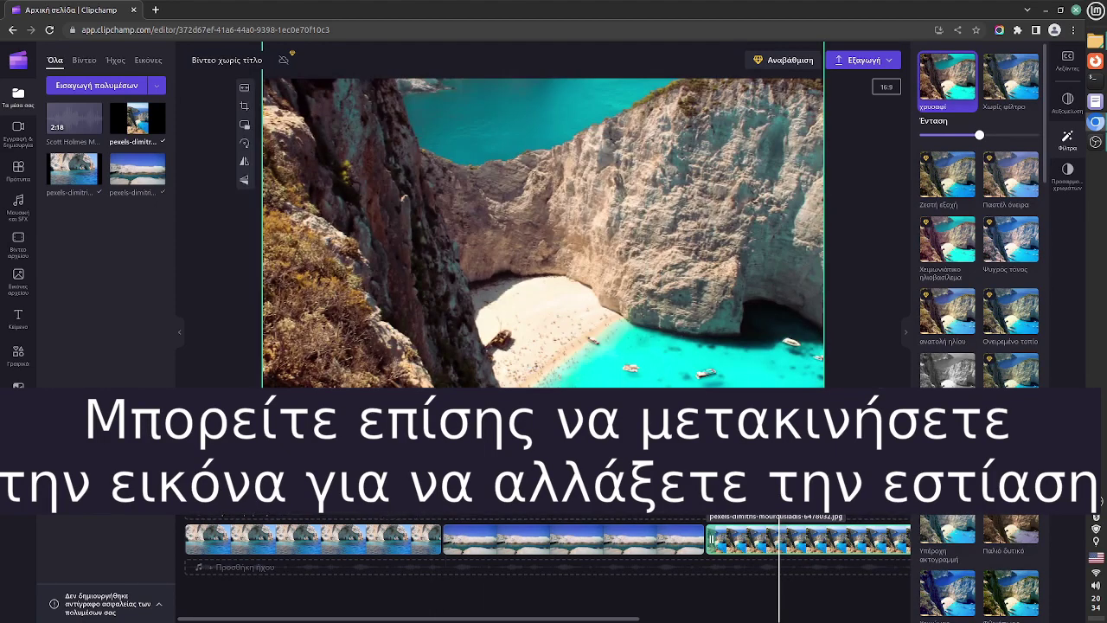
Examine the framing of all three clips in the preview and look over the timeline through to its end.
click(358, 481)
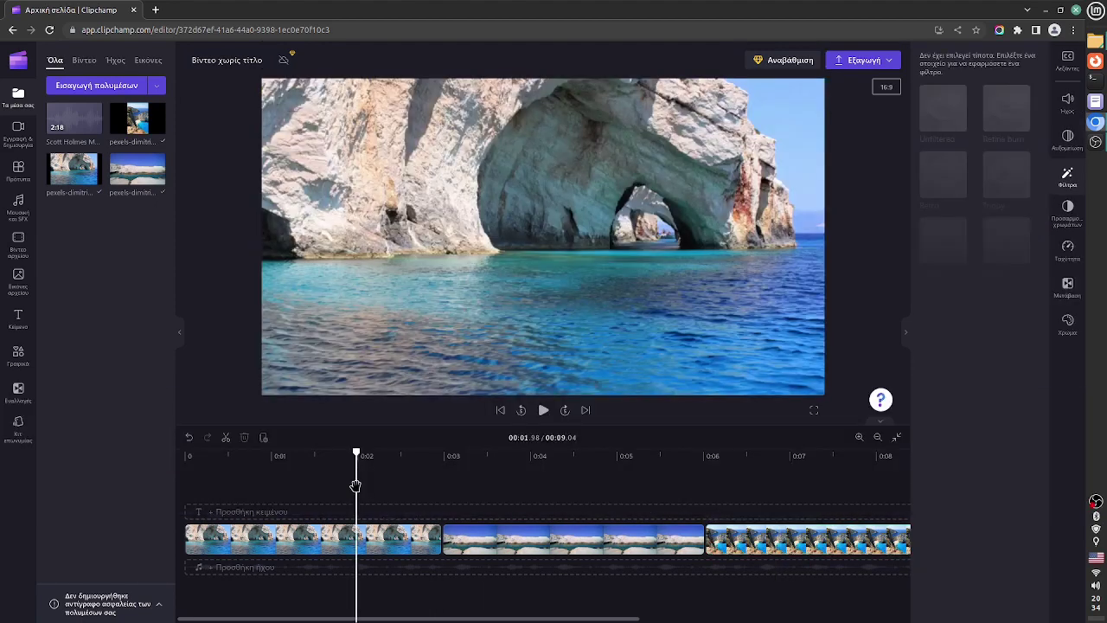
click(530, 498)
click(749, 499)
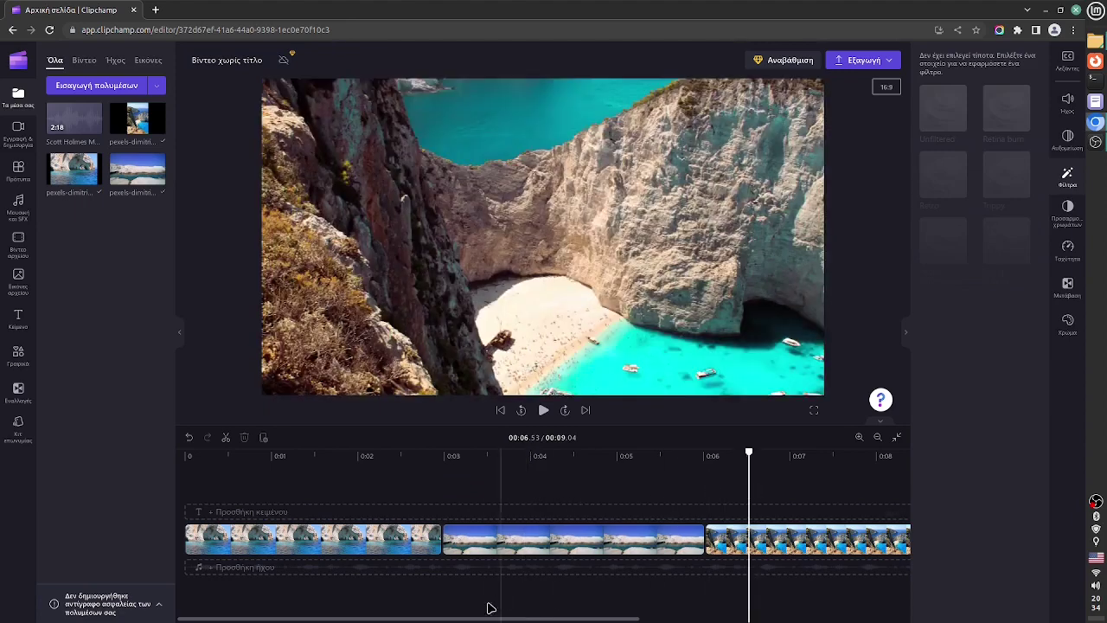
drag(481, 619, 588, 620)
click(606, 546)
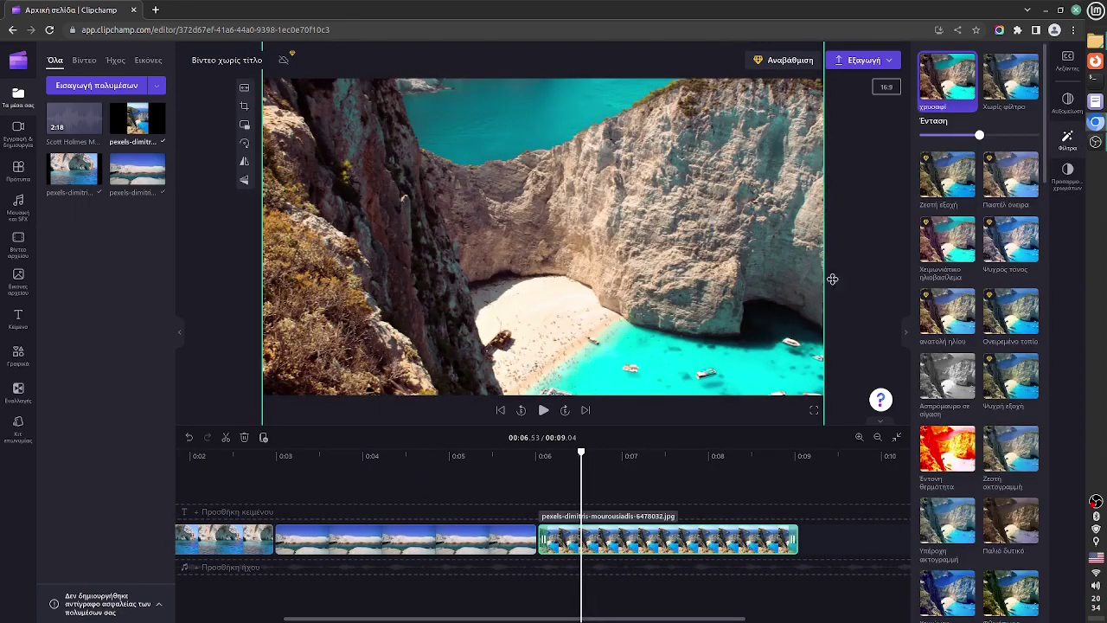
click(447, 545)
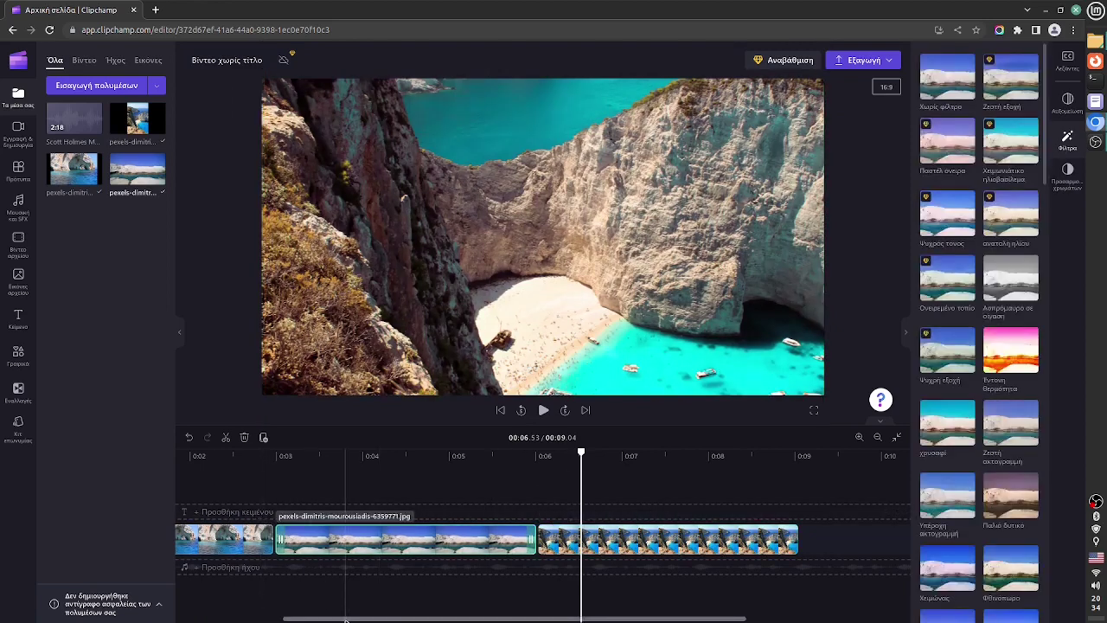
drag(346, 619, 241, 619)
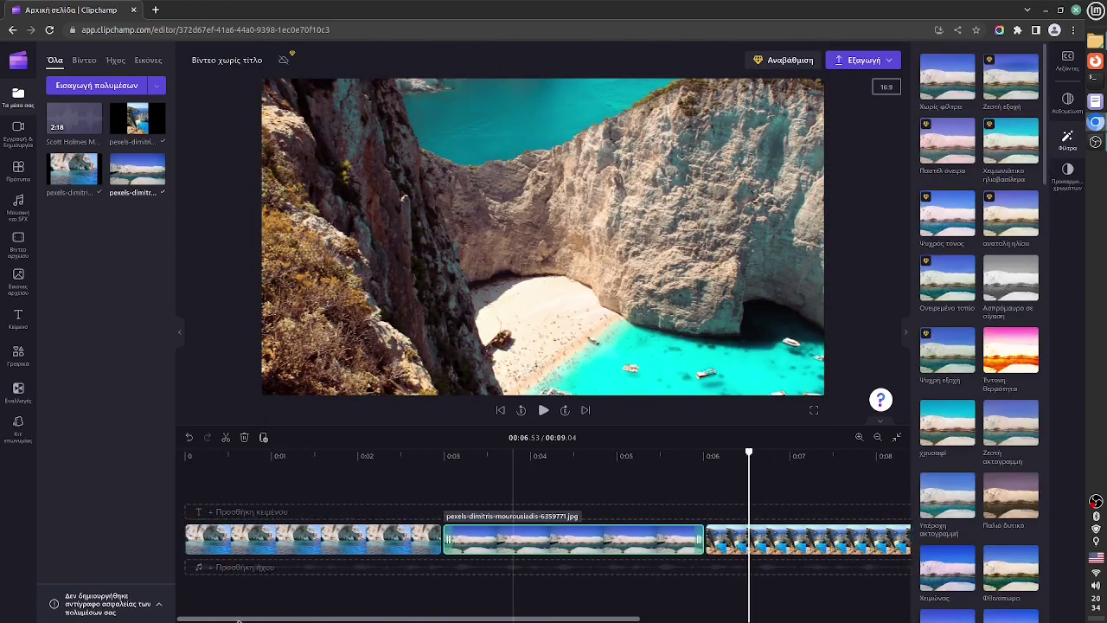
Add a Πλάγιο σβήσιμο transition at both joins between the three clips and play the video to preview them.
click(442, 539)
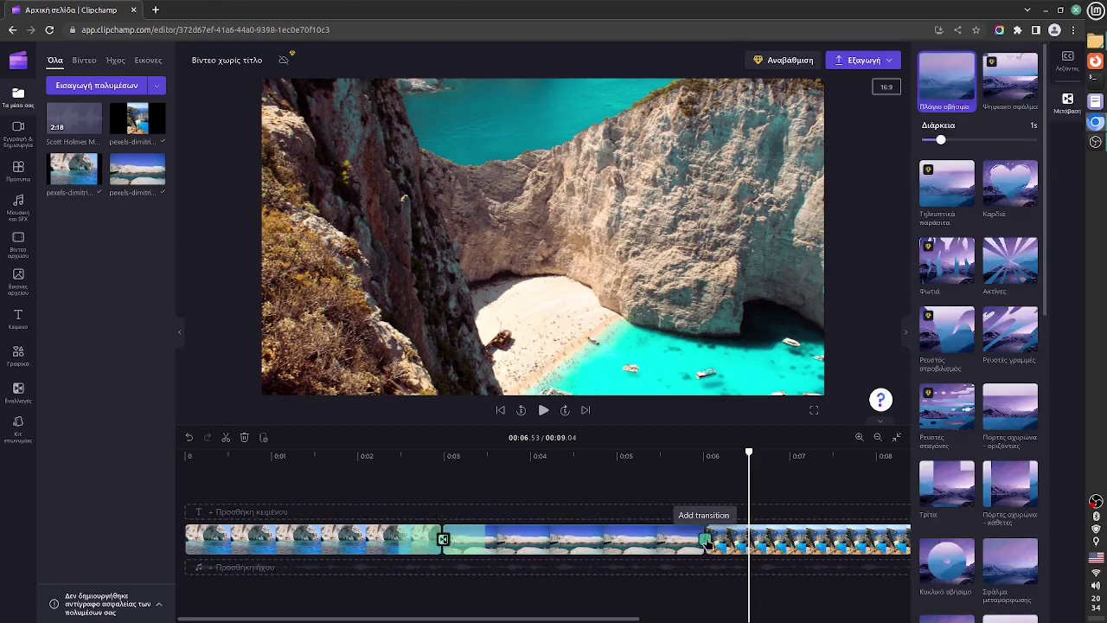
click(706, 540)
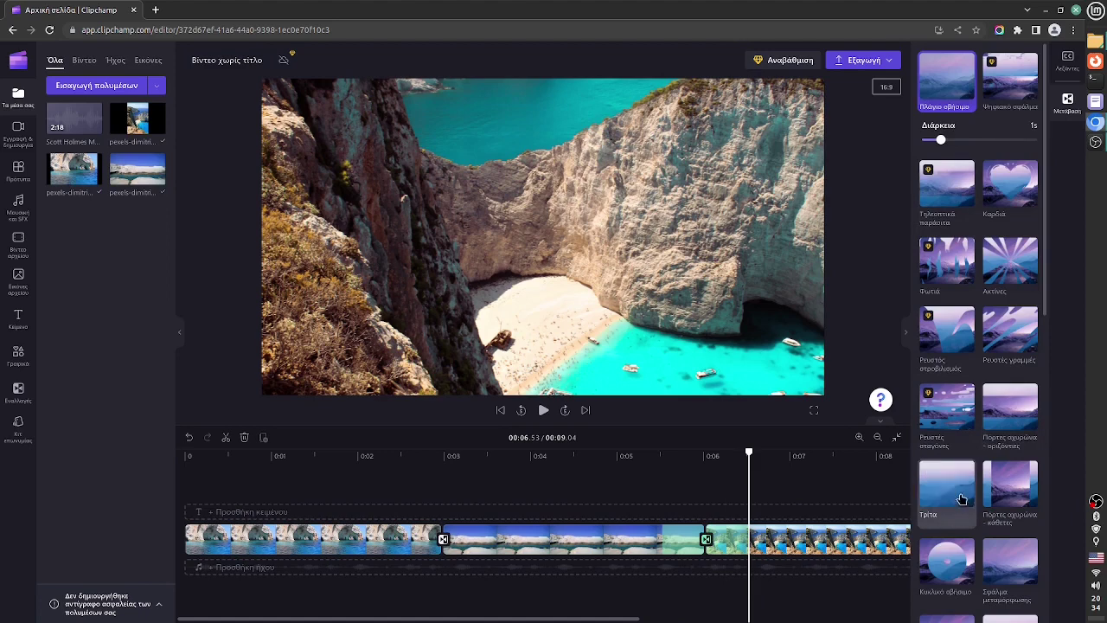
click(355, 506)
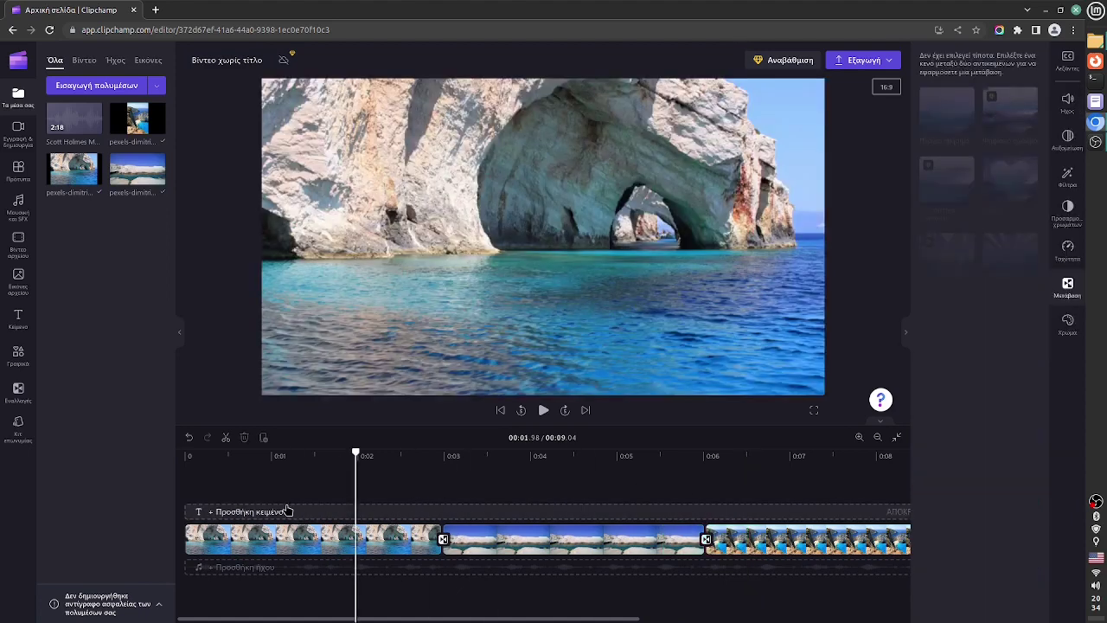
click(542, 411)
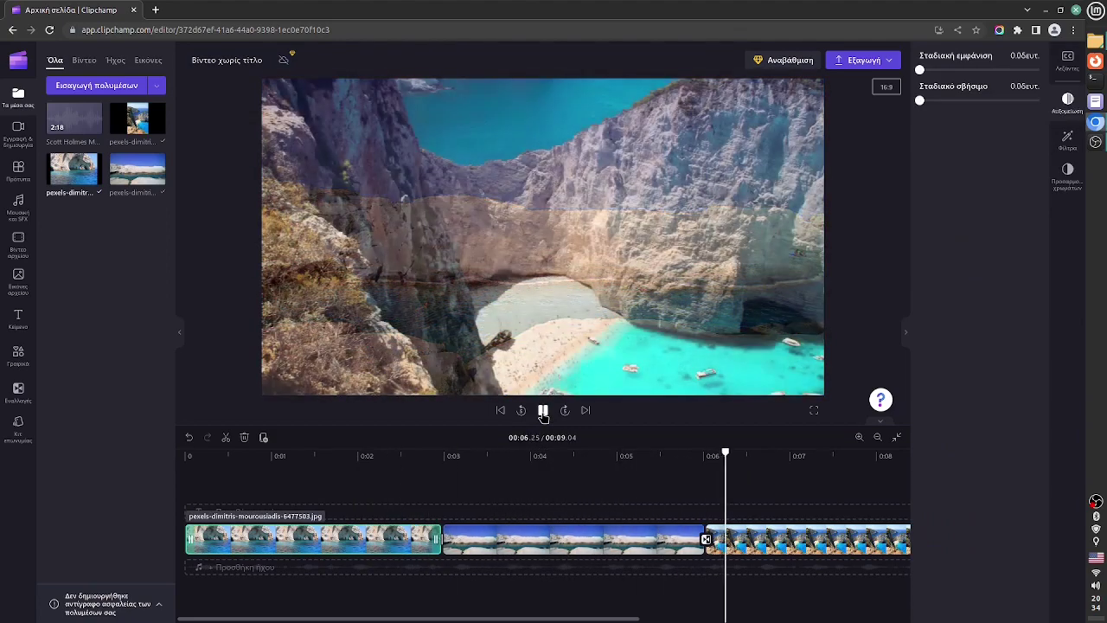
click(543, 411)
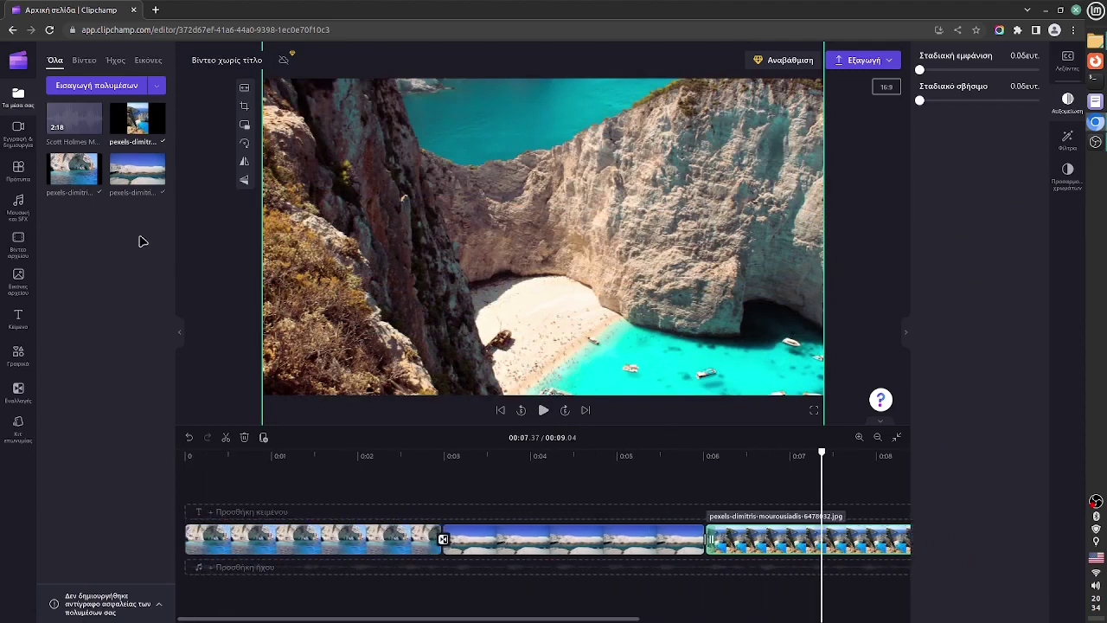
Add the Stylish Groove music track to the timeline below the clips and move it to start at 0 seconds.
mouse_move(67, 128)
mouse_move(68, 119)
mouse_down()
mouse_move(207, 411)
mouse_move(224, 513)
mouse_move(61, 154)
mouse_move(66, 108)
mouse_move(70, 117)
mouse_up()
click(93, 133)
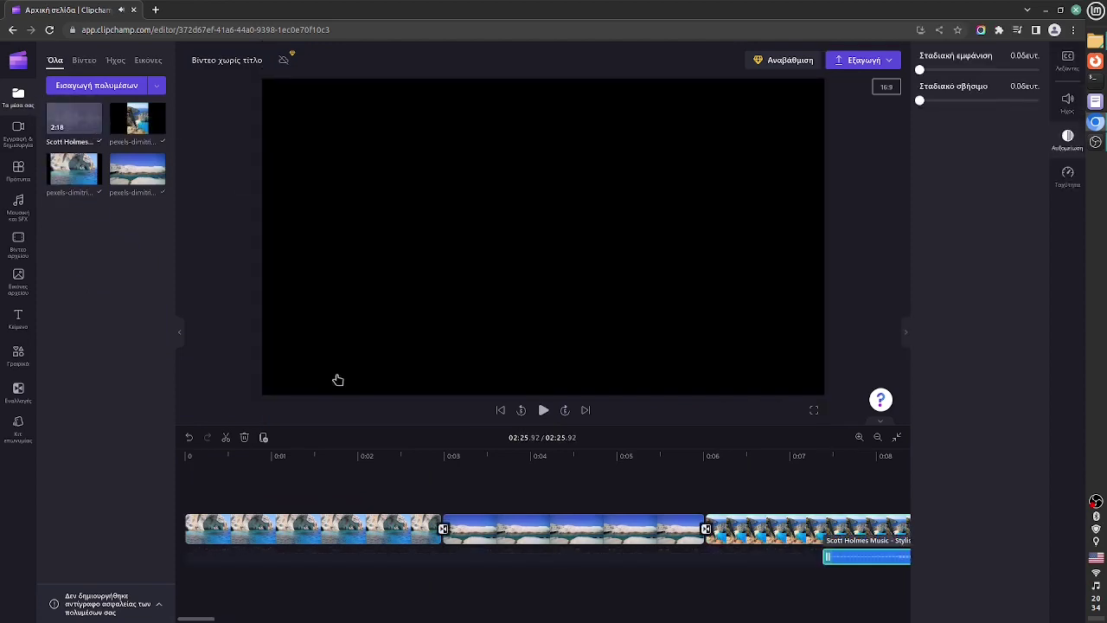
mouse_move(196, 619)
mouse_down()
mouse_move(251, 619)
mouse_move(198, 619)
mouse_up()
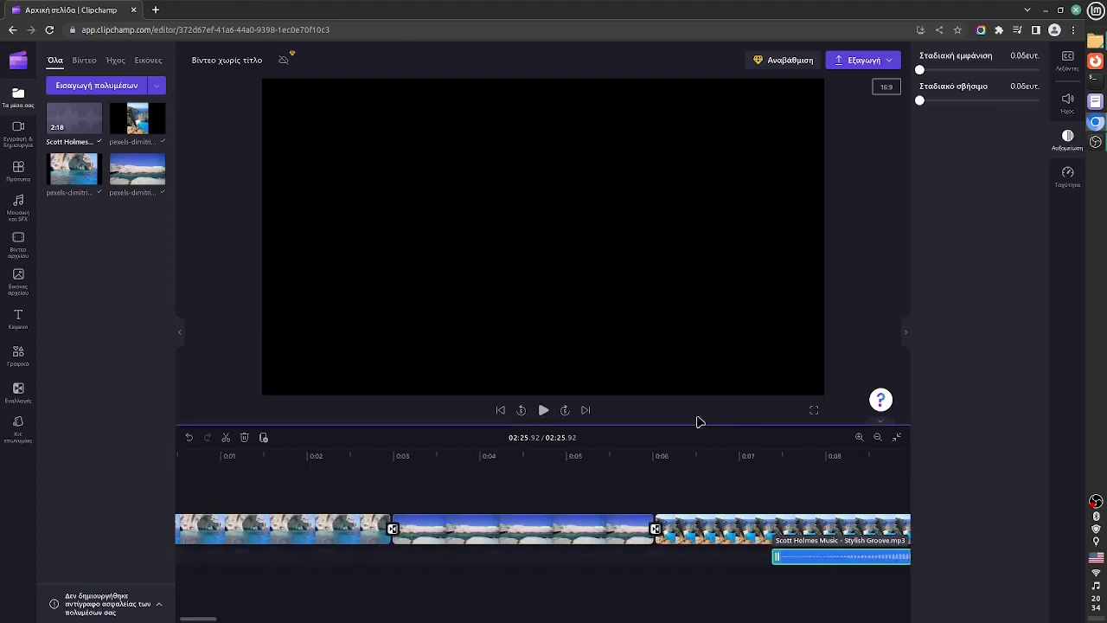
click(878, 438)
click(878, 438)
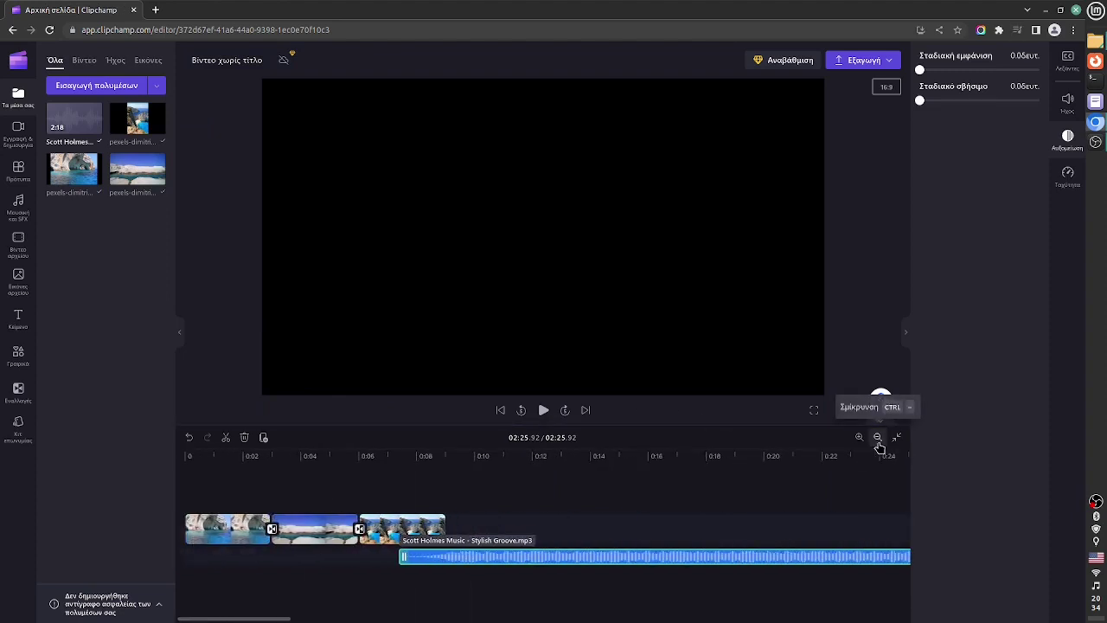
click(878, 438)
drag(441, 566, 407, 569)
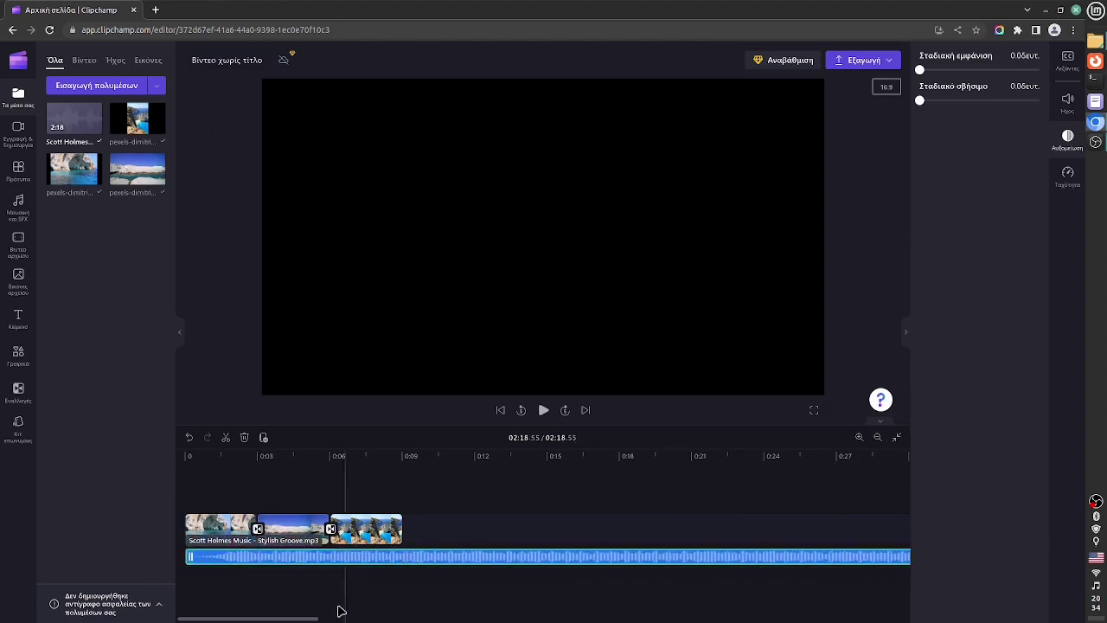
Trim the end of the music track to line up with the end of the third clip at about 9 seconds.
drag(291, 618, 367, 619)
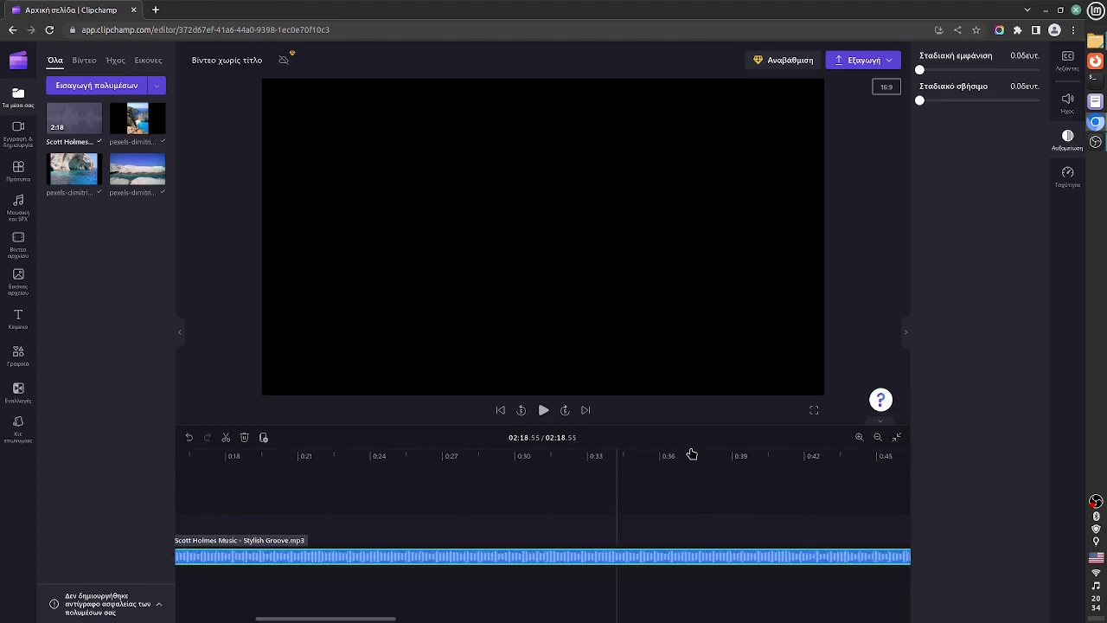
click(896, 439)
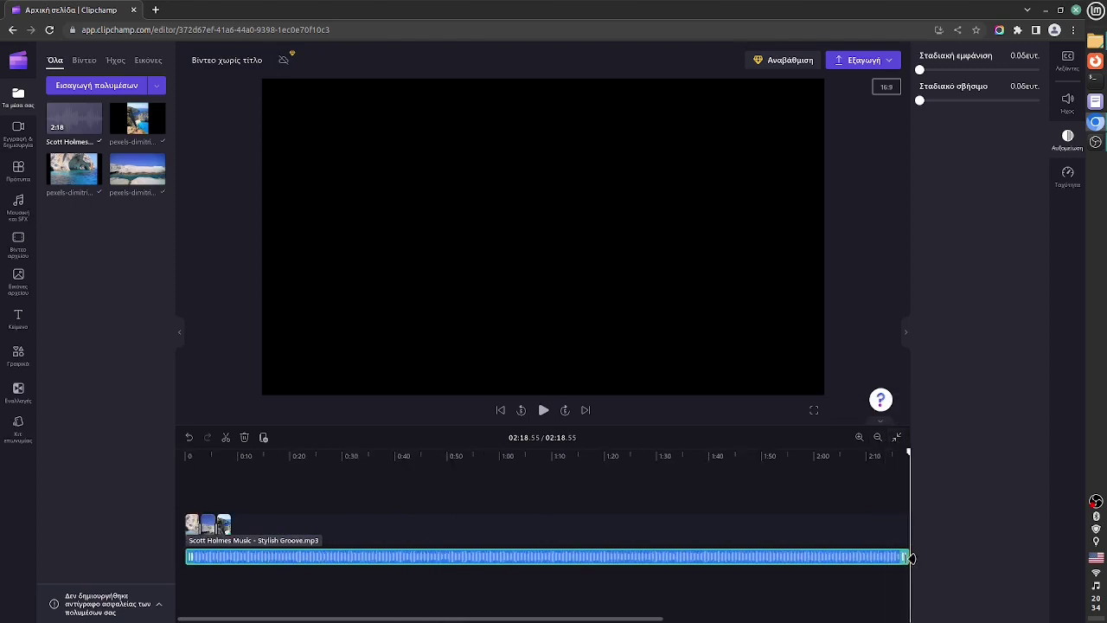
drag(909, 558, 237, 559)
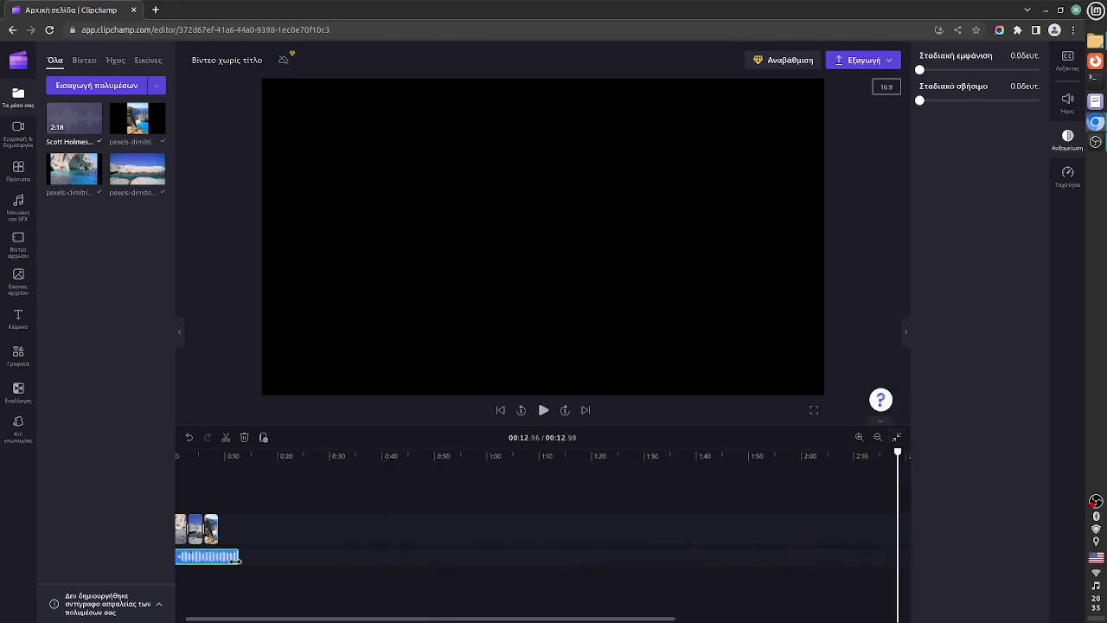
click(896, 438)
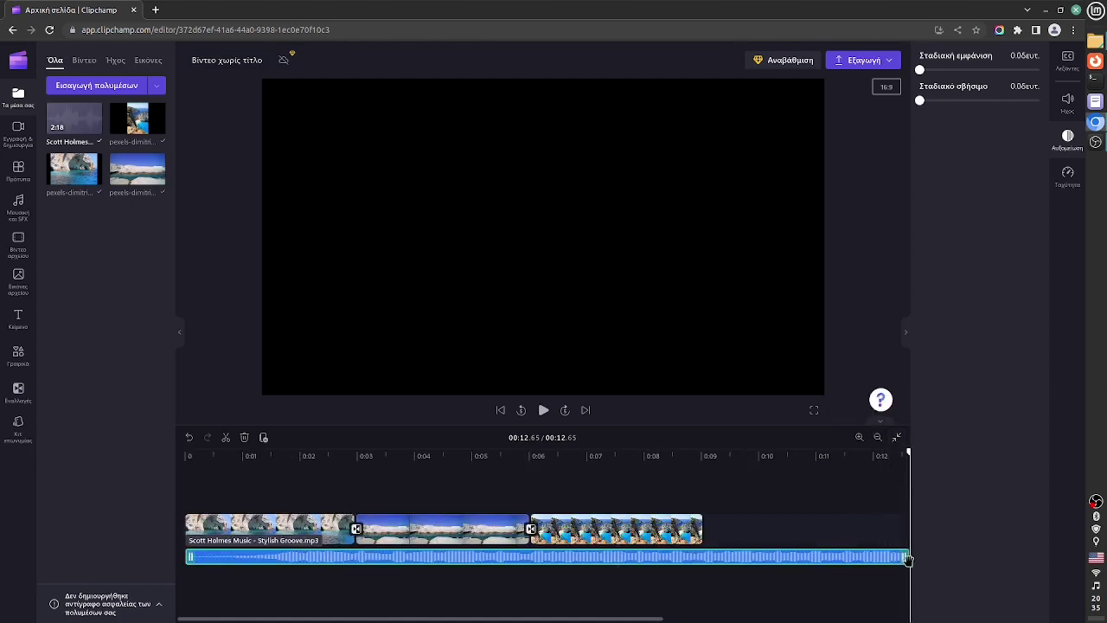
drag(907, 558, 684, 555)
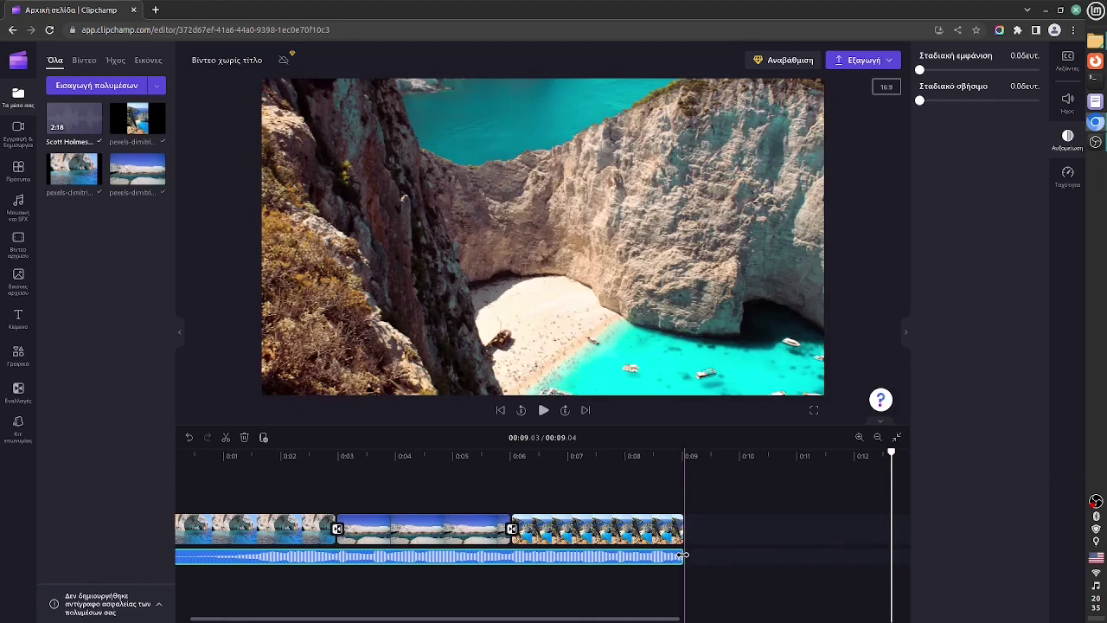
Play the video from about 4 seconds, lower the music track's volume to 34%, and listen again.
click(401, 485)
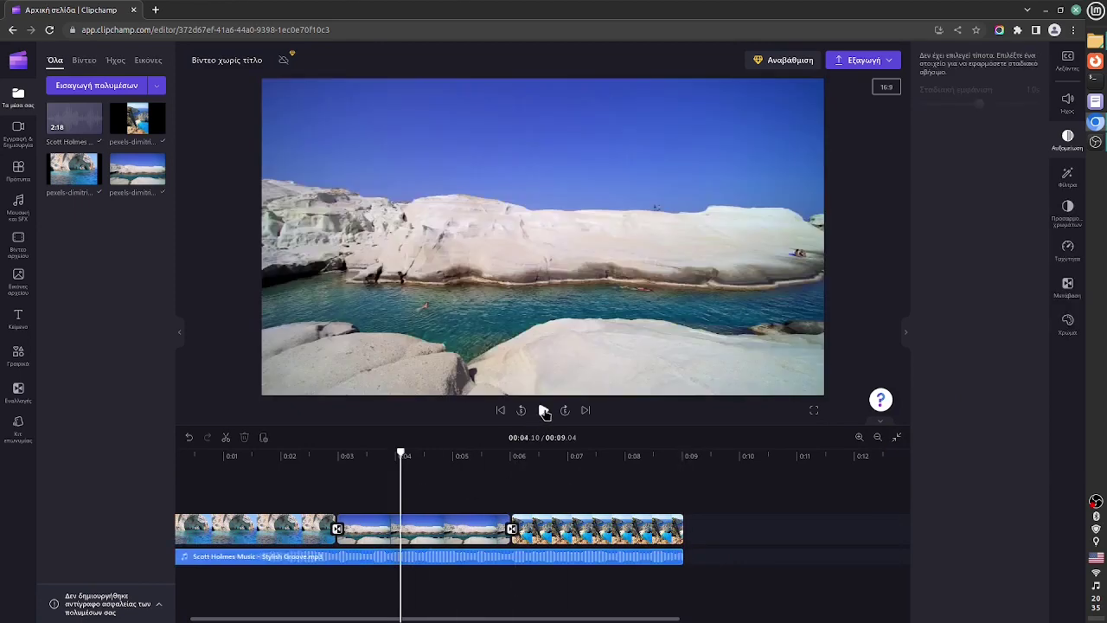
click(544, 410)
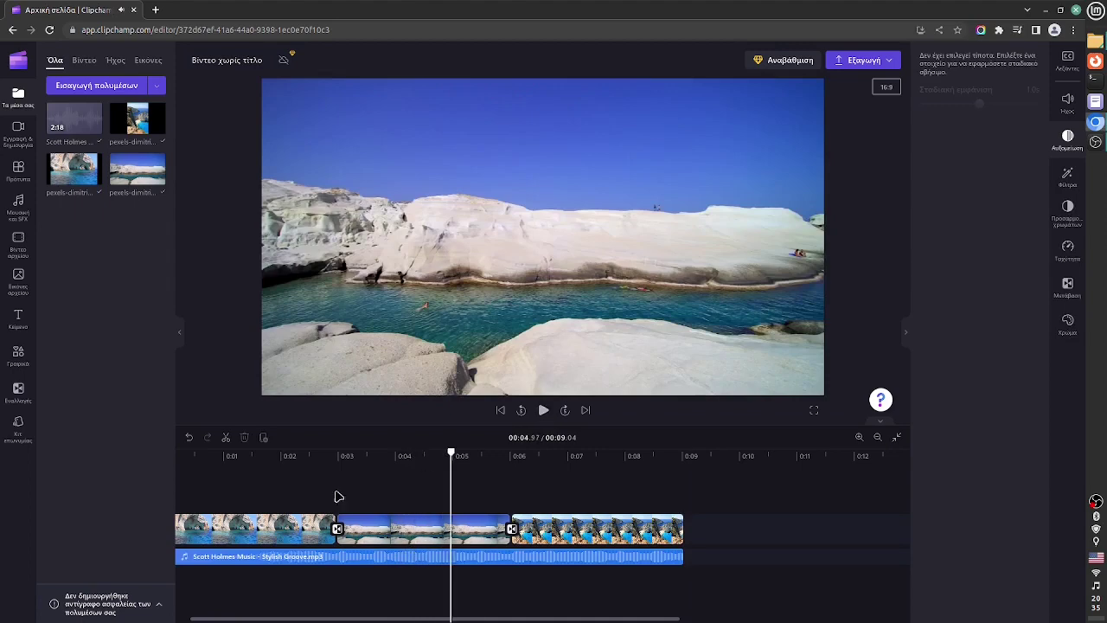
click(303, 559)
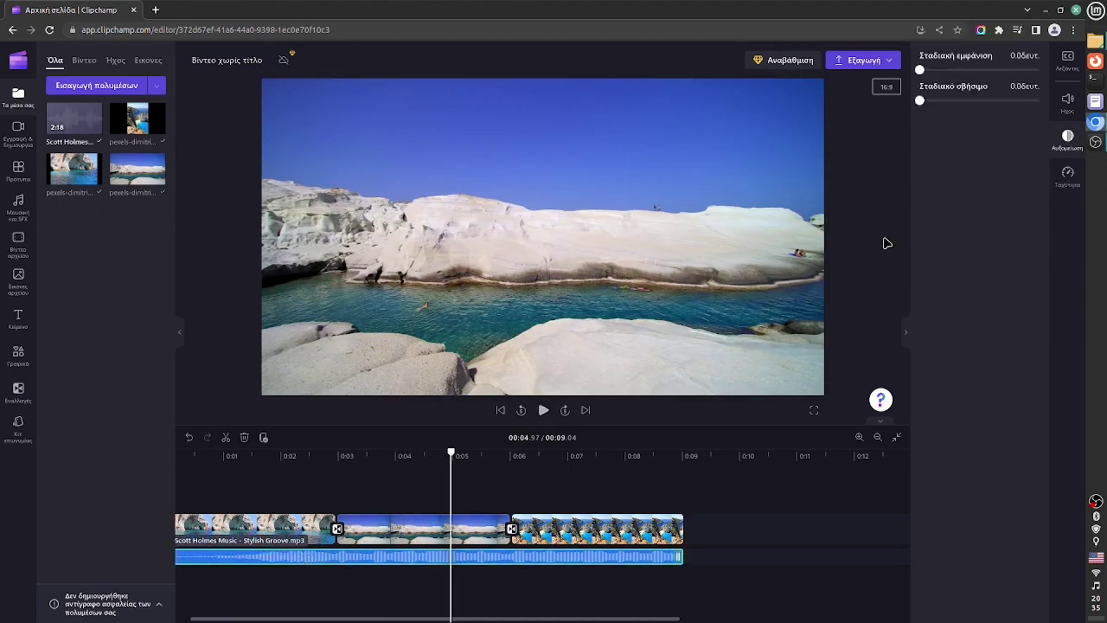
click(1068, 102)
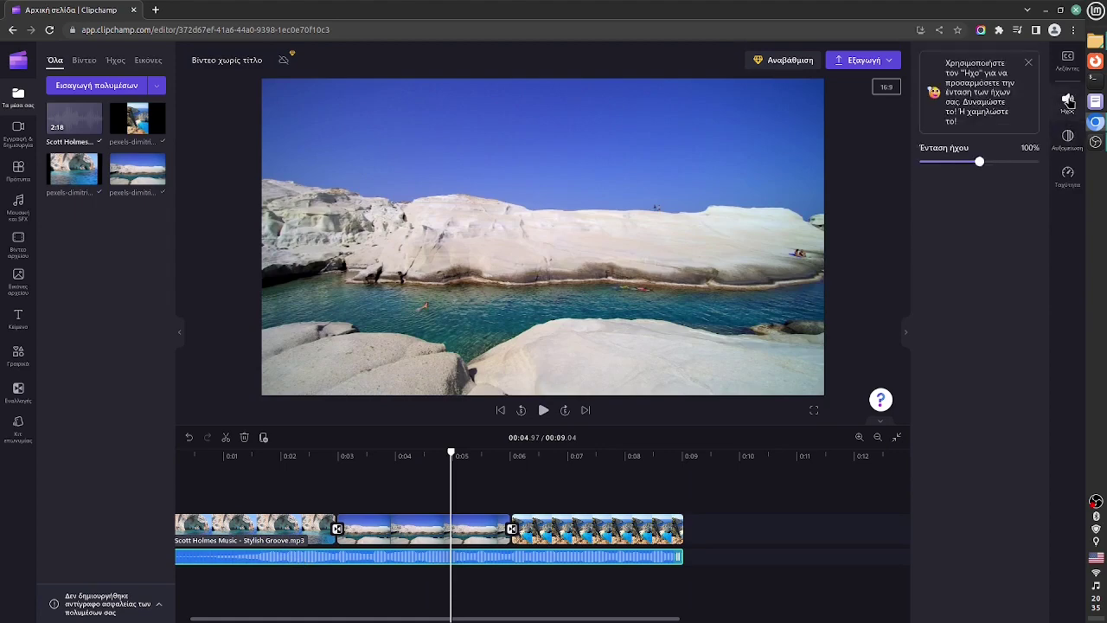
drag(979, 165, 945, 166)
click(542, 411)
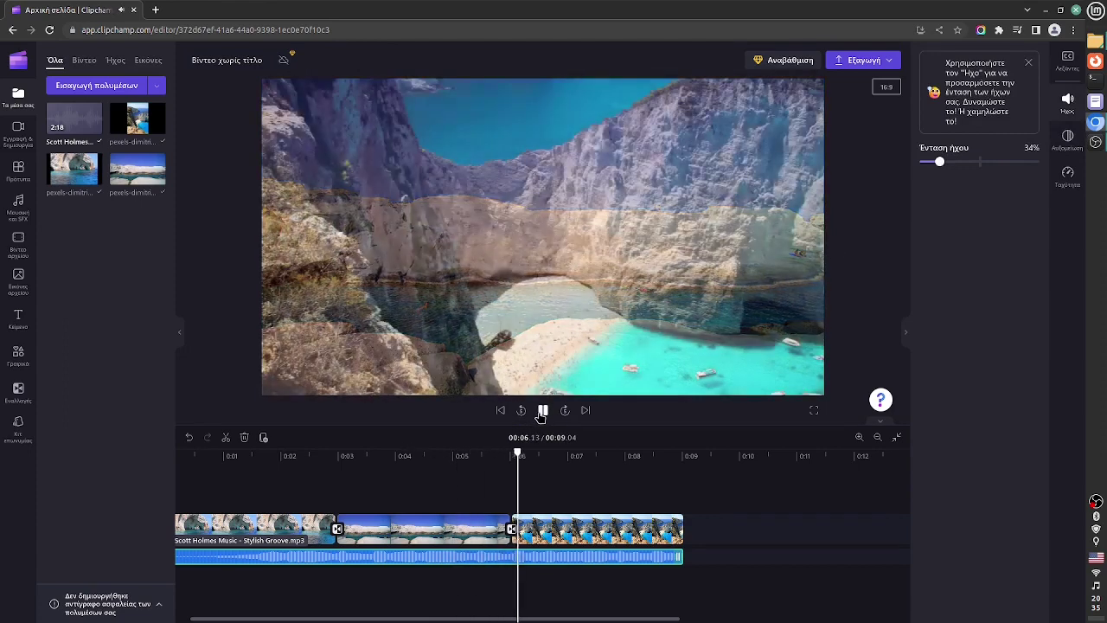
click(548, 411)
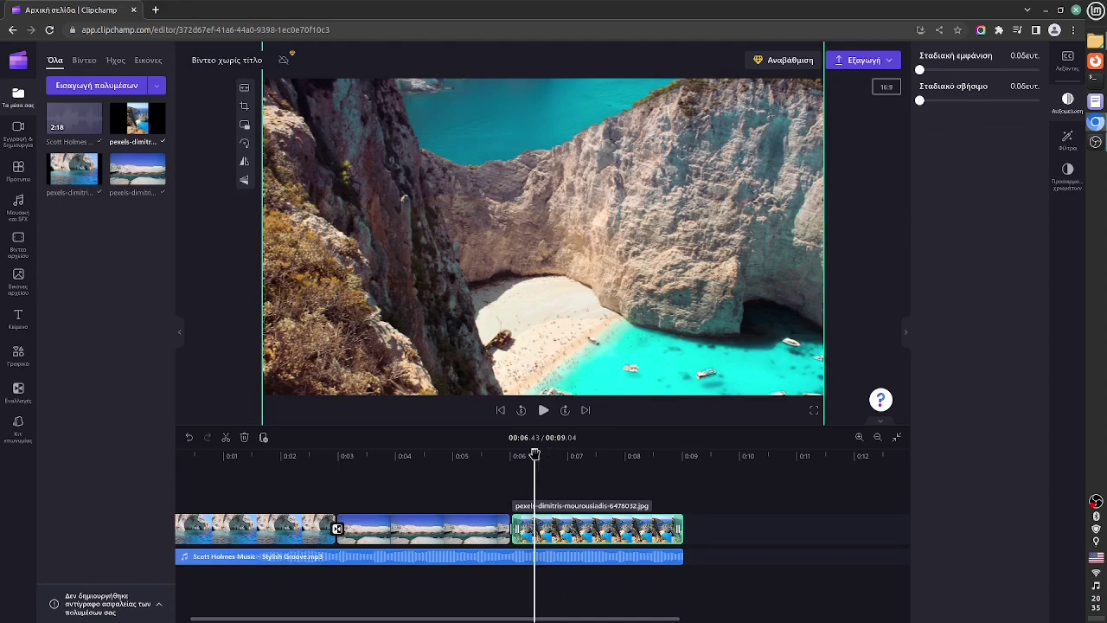
Listen to the last second of the video, add a fade-out to the music track, and play the ending again.
drag(534, 454, 647, 453)
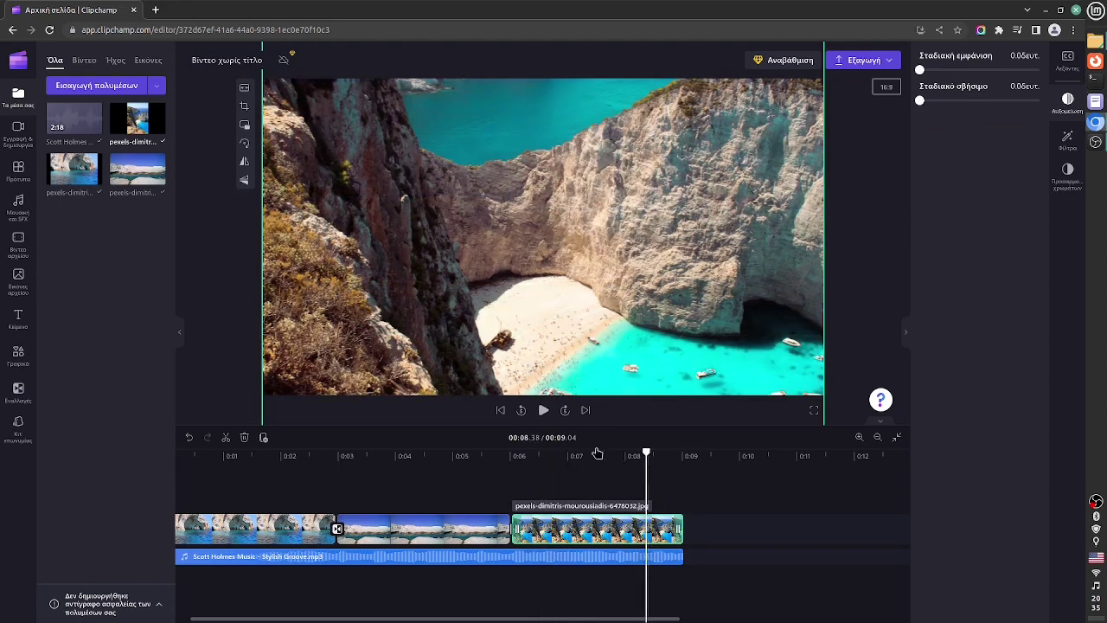
click(543, 410)
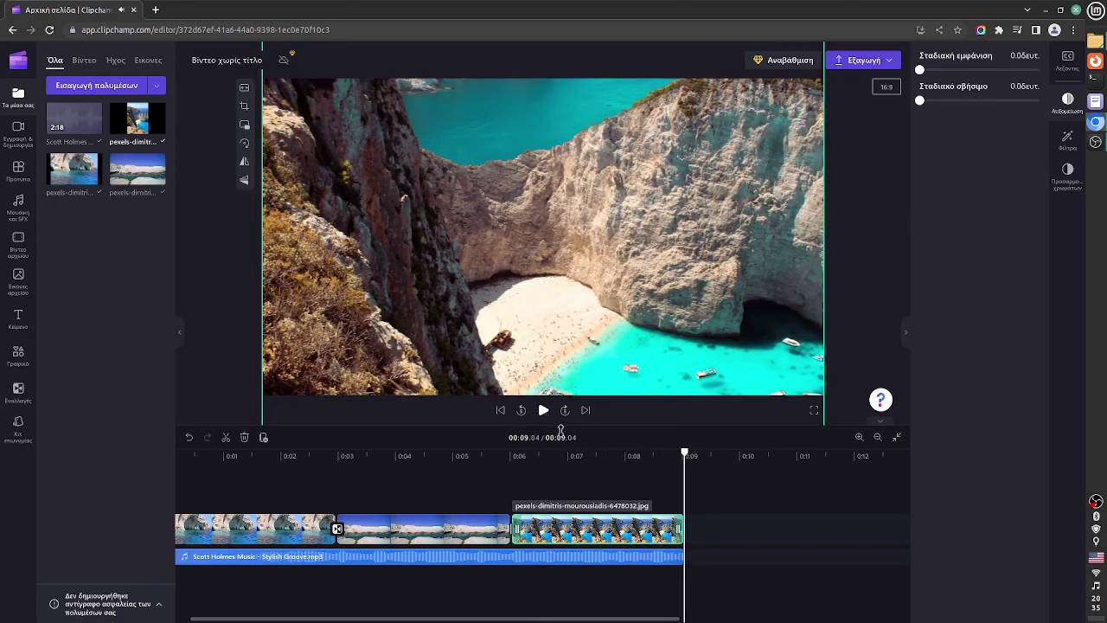
click(647, 556)
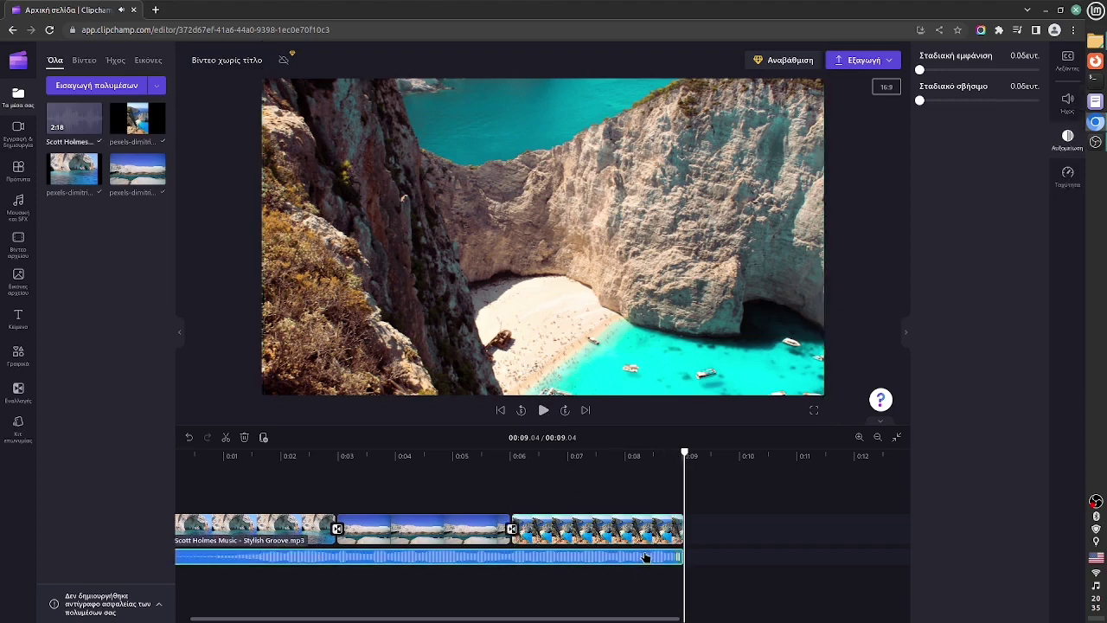
drag(919, 101, 977, 102)
click(644, 493)
click(543, 410)
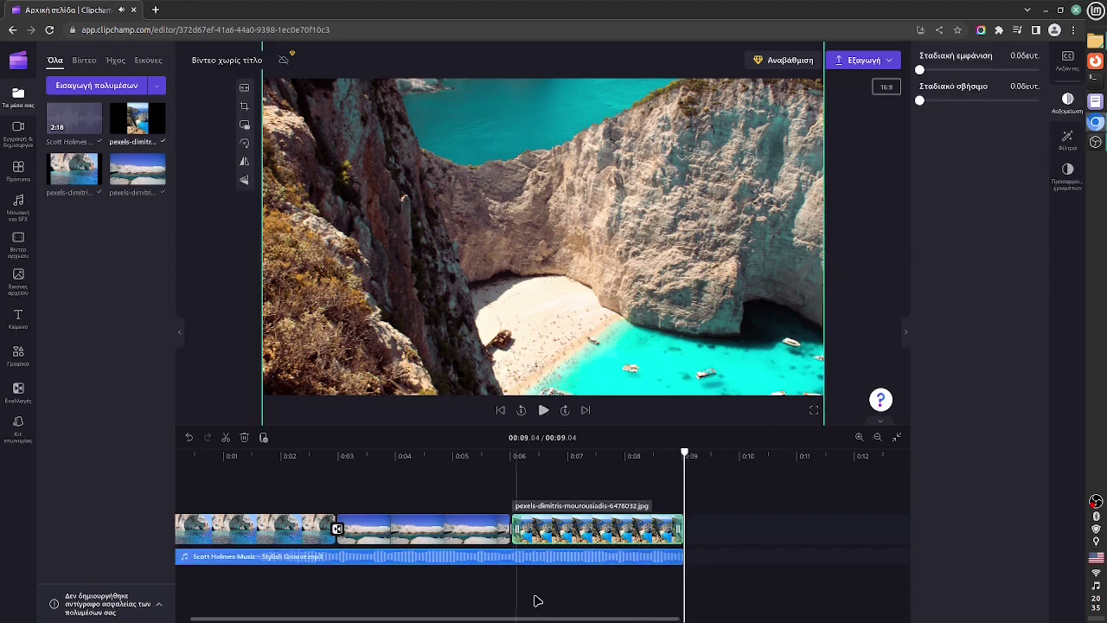
Add a 1.0-second fade-in to the music track and play the opening of the video from the start.
click(563, 557)
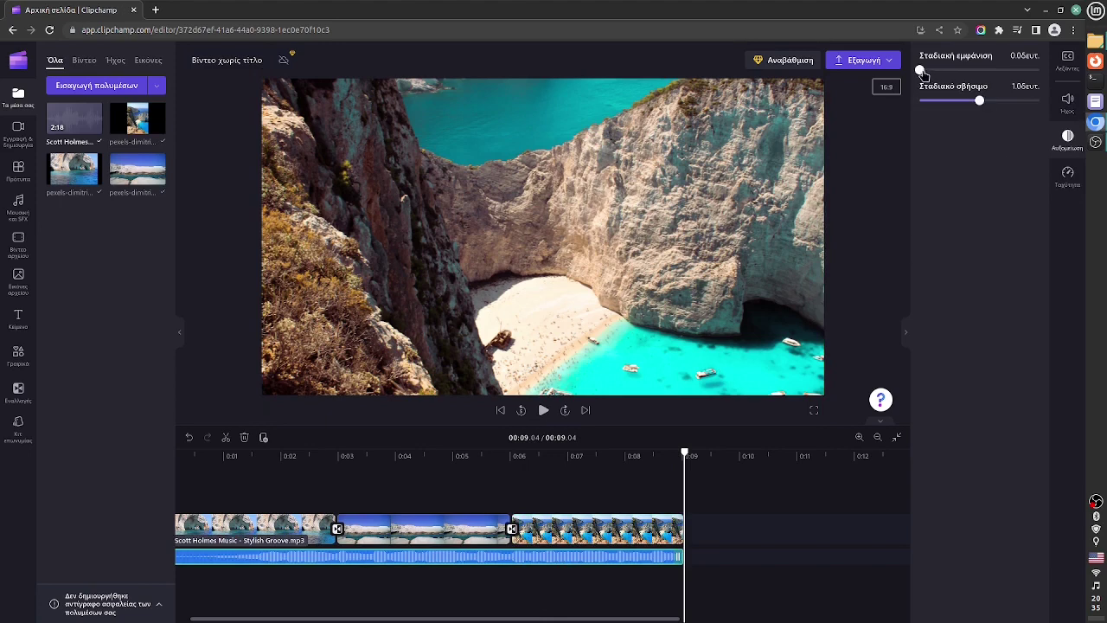
drag(921, 70, 967, 71)
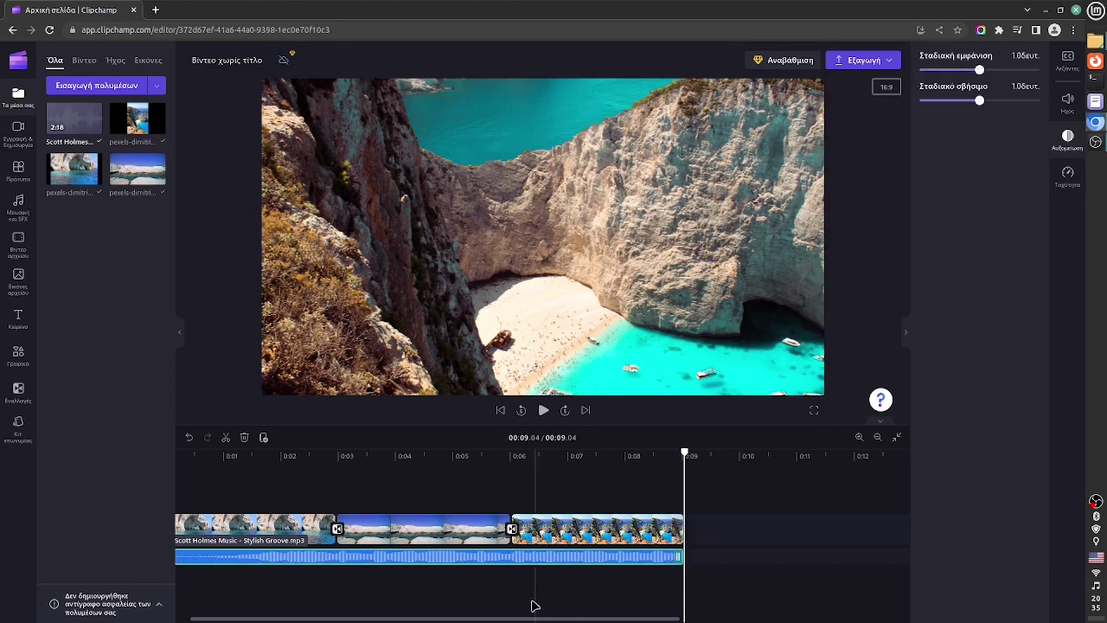
scroll(532, 606, left, 1)
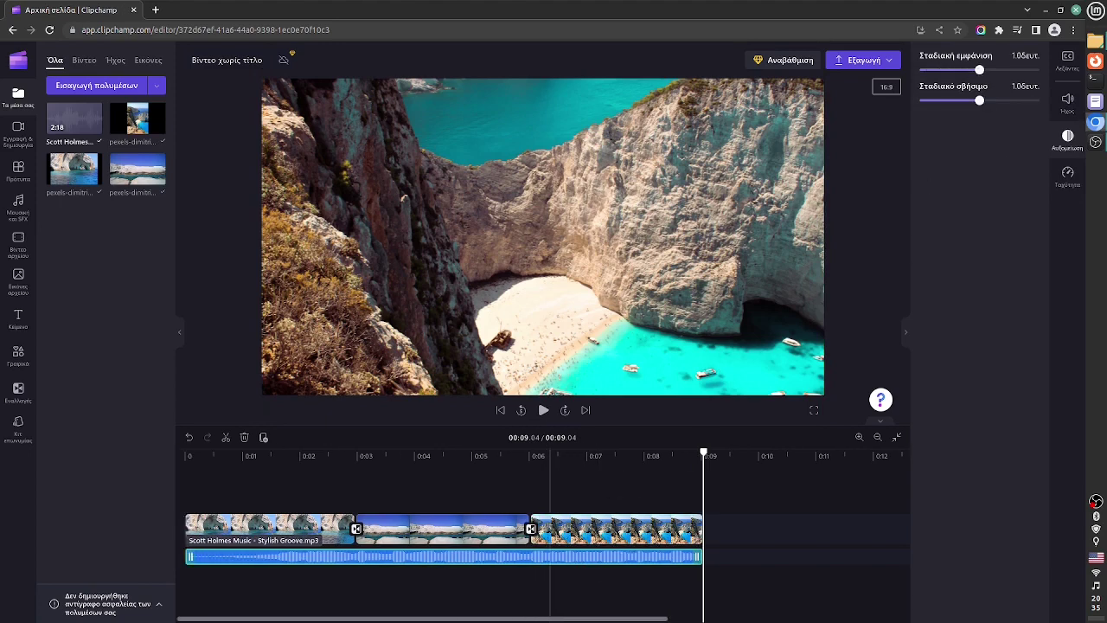
click(186, 476)
click(543, 412)
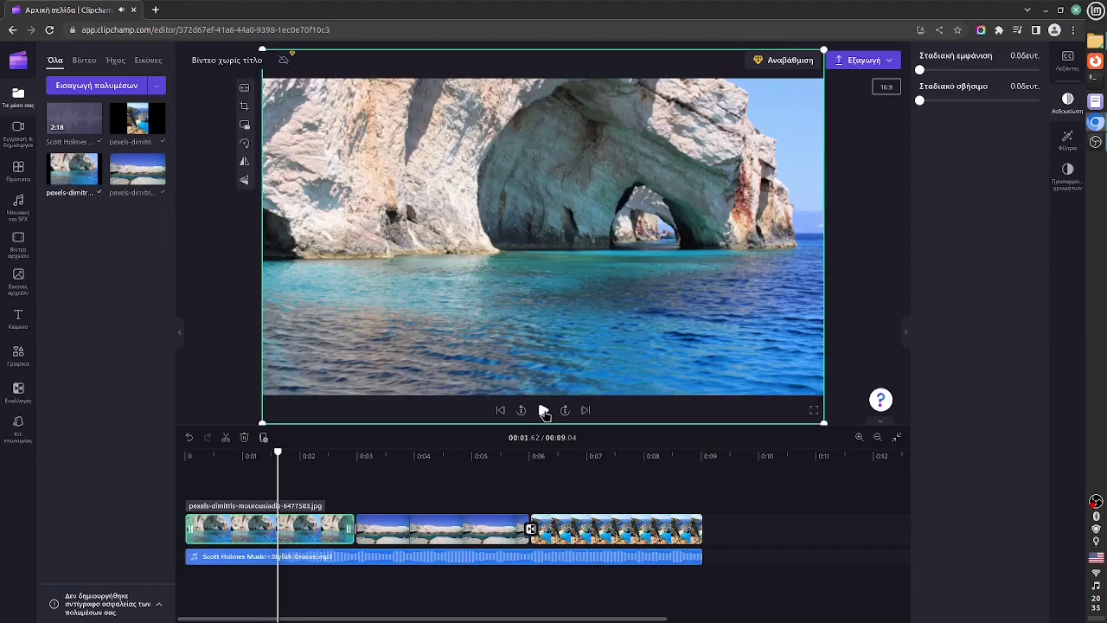
click(543, 411)
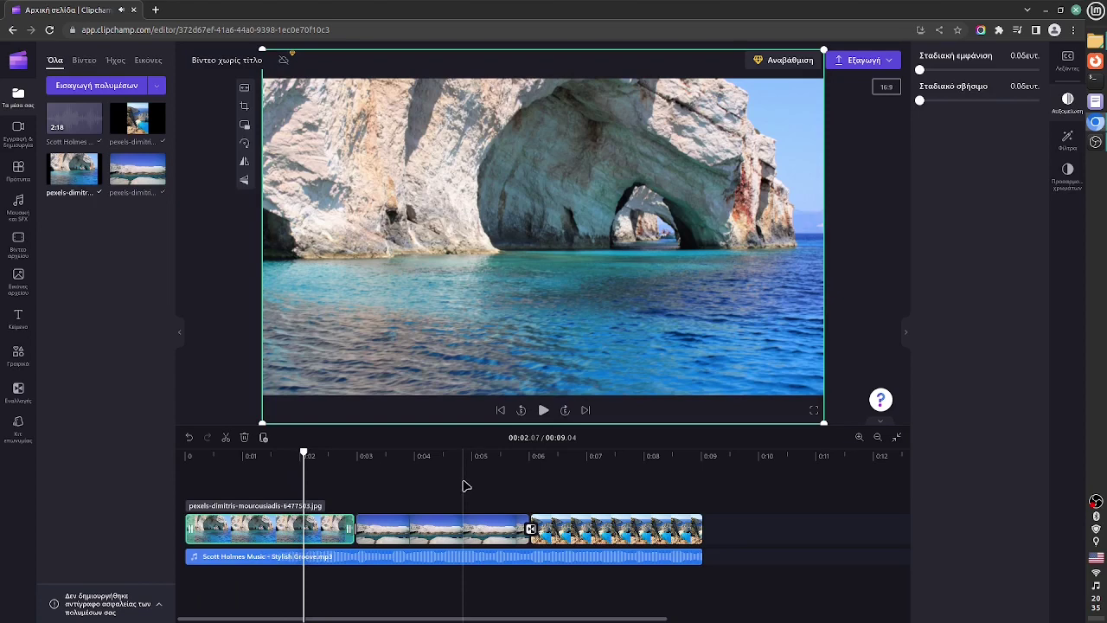
Add a plain text title above the first clip and trim it to run from about 0.3 to 2.3 seconds.
click(462, 486)
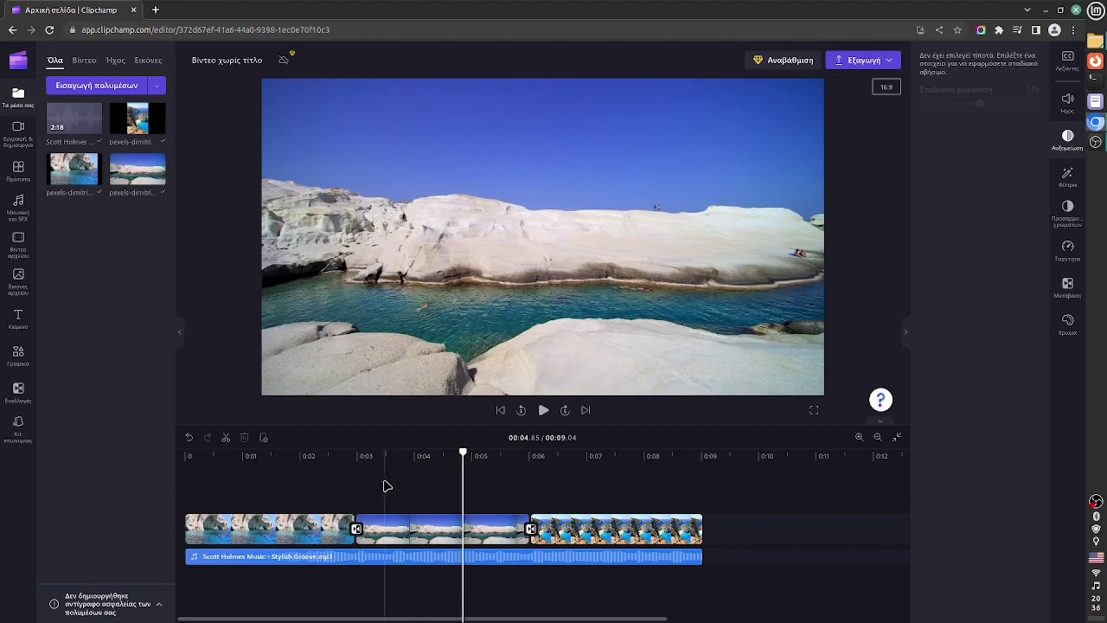
click(311, 490)
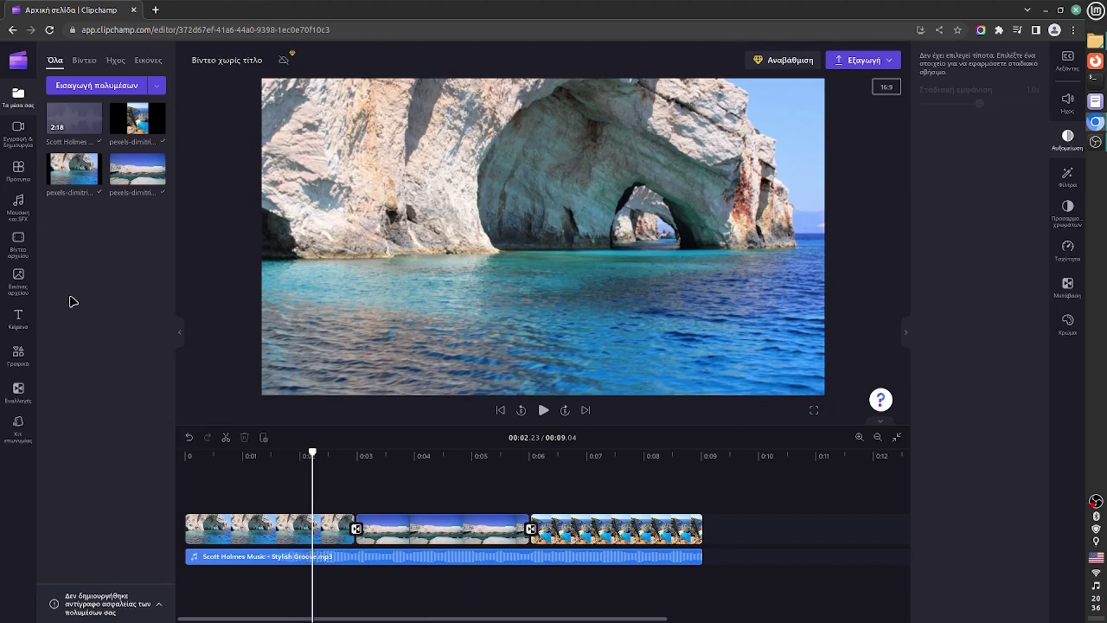
click(23, 325)
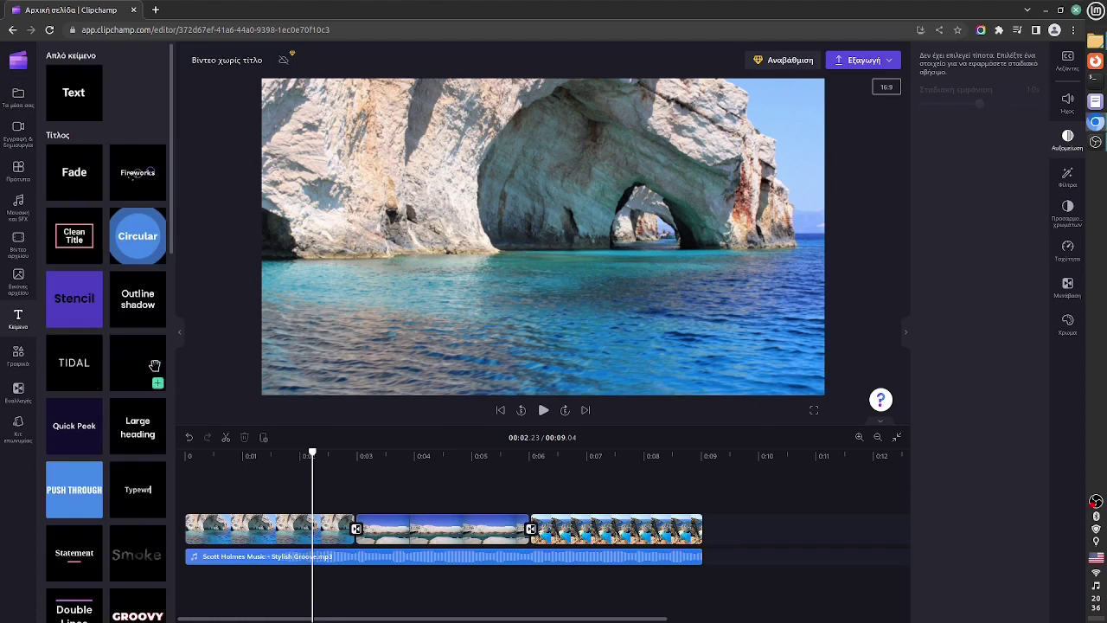
click(95, 114)
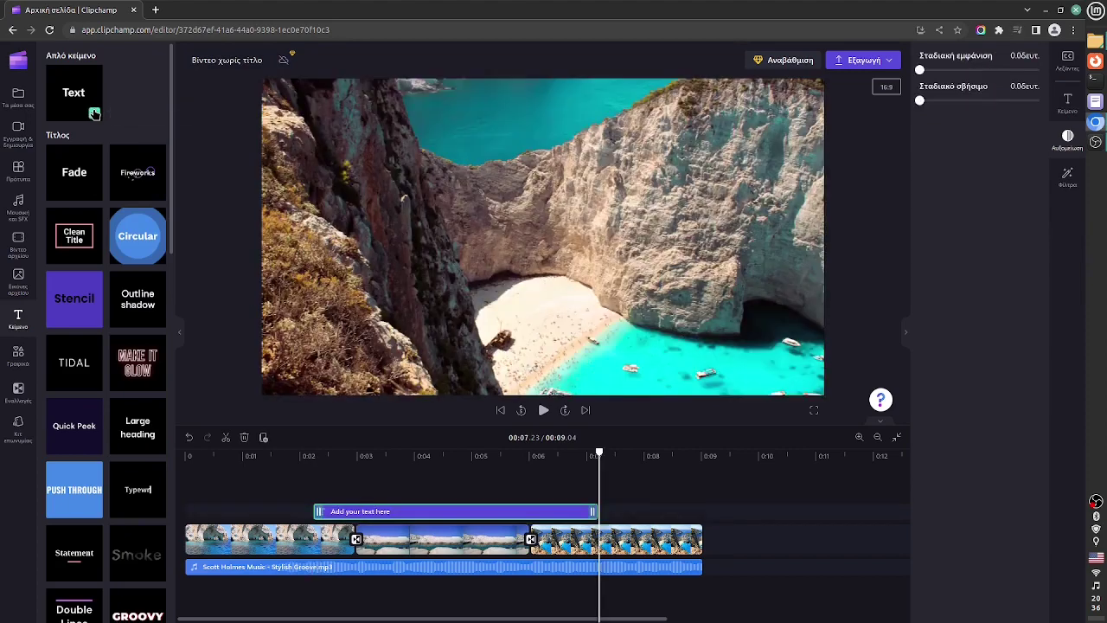
drag(386, 512, 293, 511)
drag(481, 511, 316, 512)
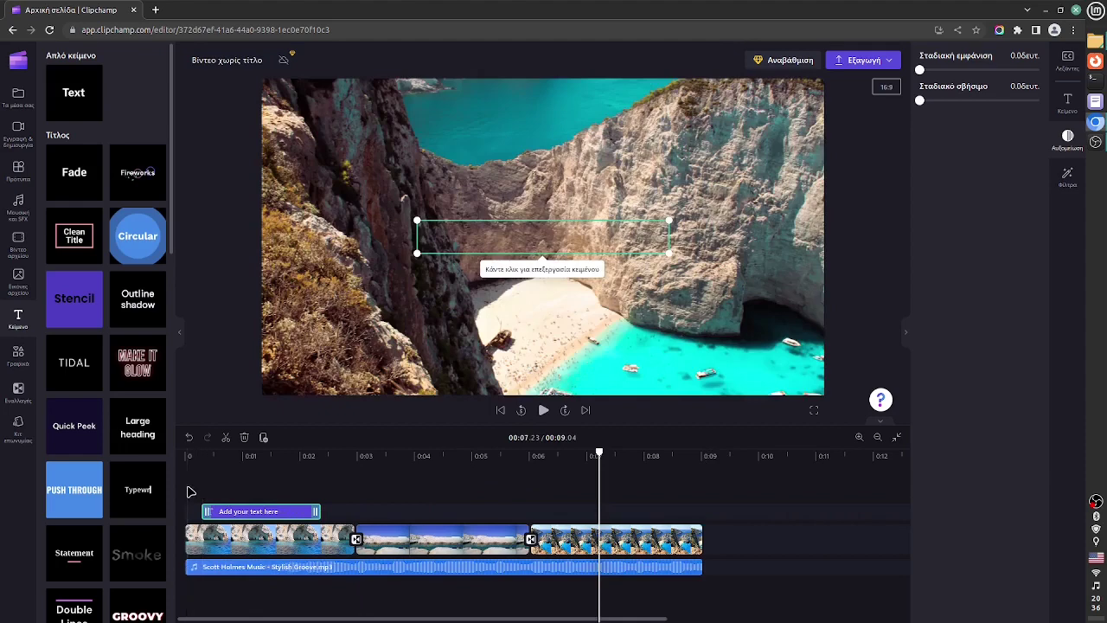
Replace the placeholder title text over the first clip with "some island" and open the title's text settings.
click(190, 456)
click(544, 412)
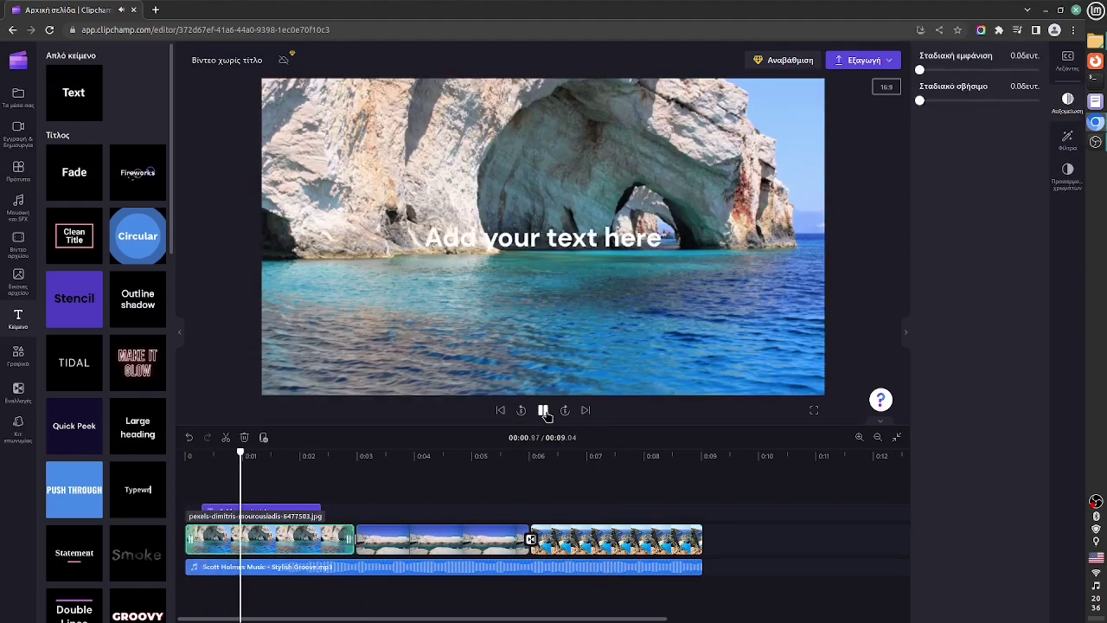
click(544, 411)
click(478, 249)
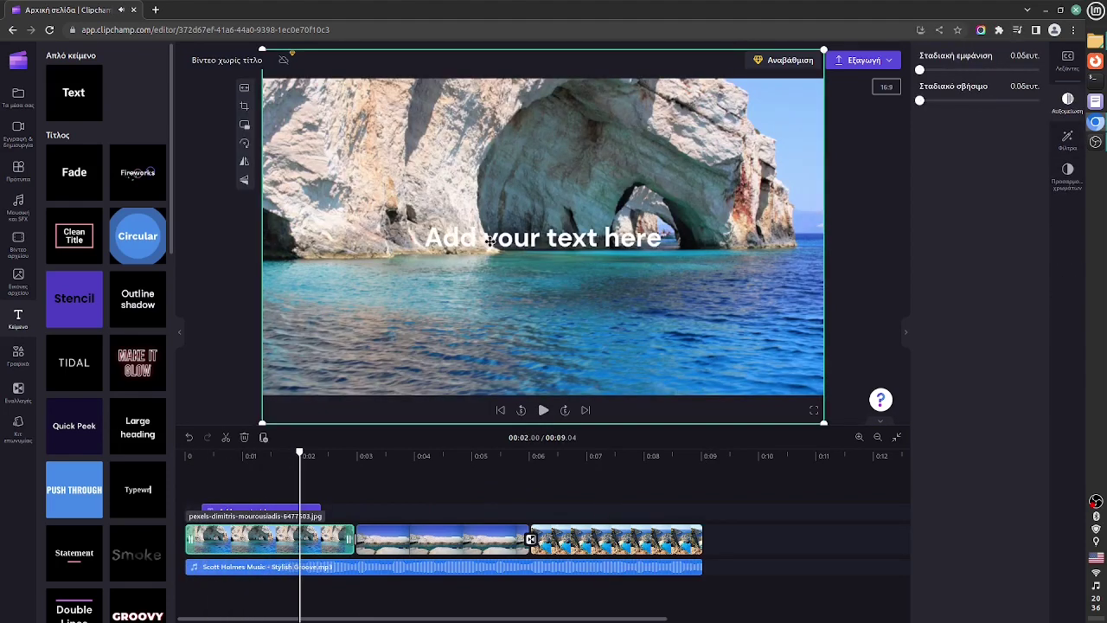
click(264, 510)
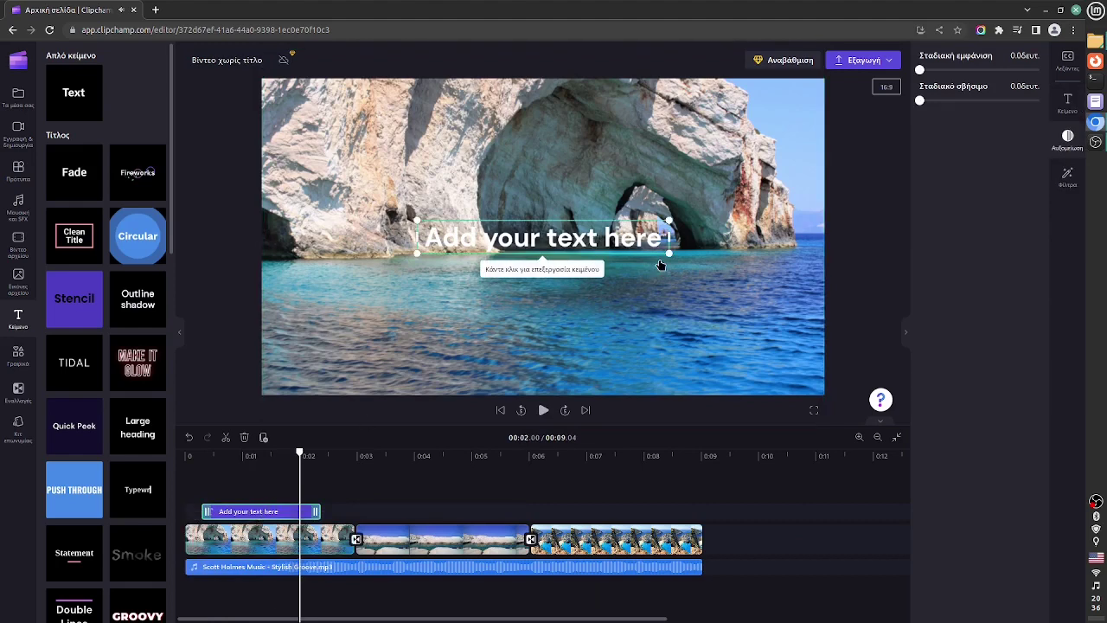
click(582, 240)
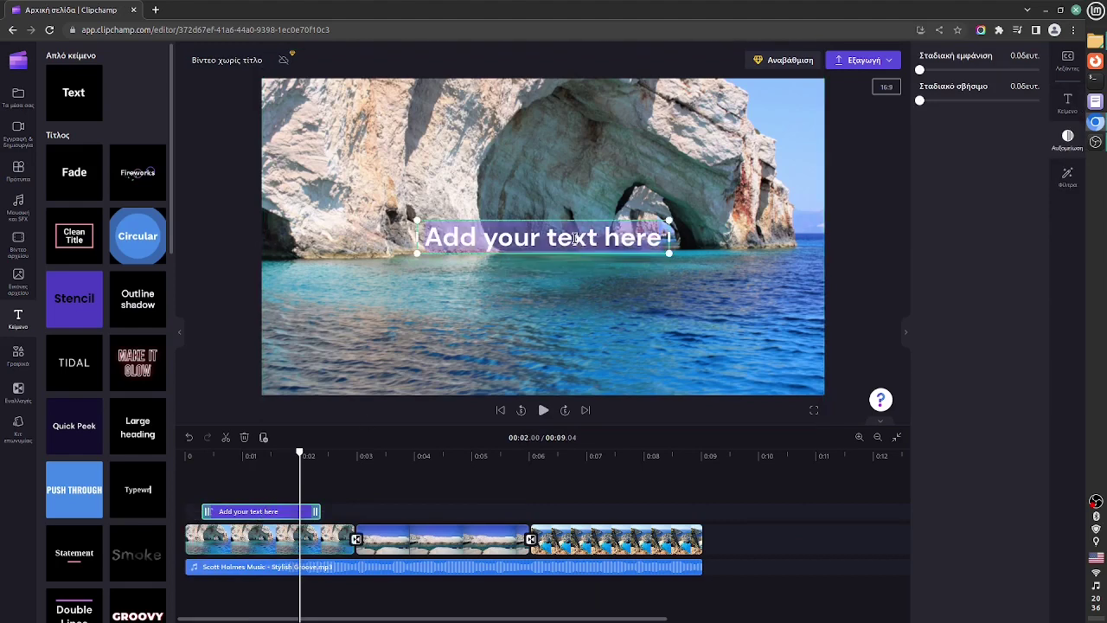
text(s)
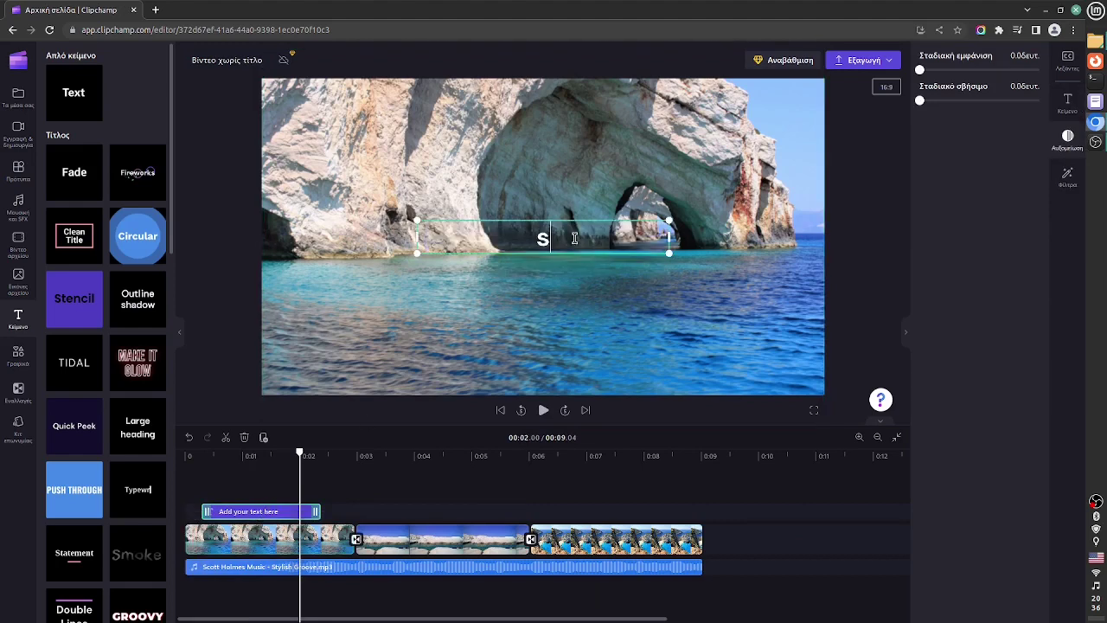
text(ome island)
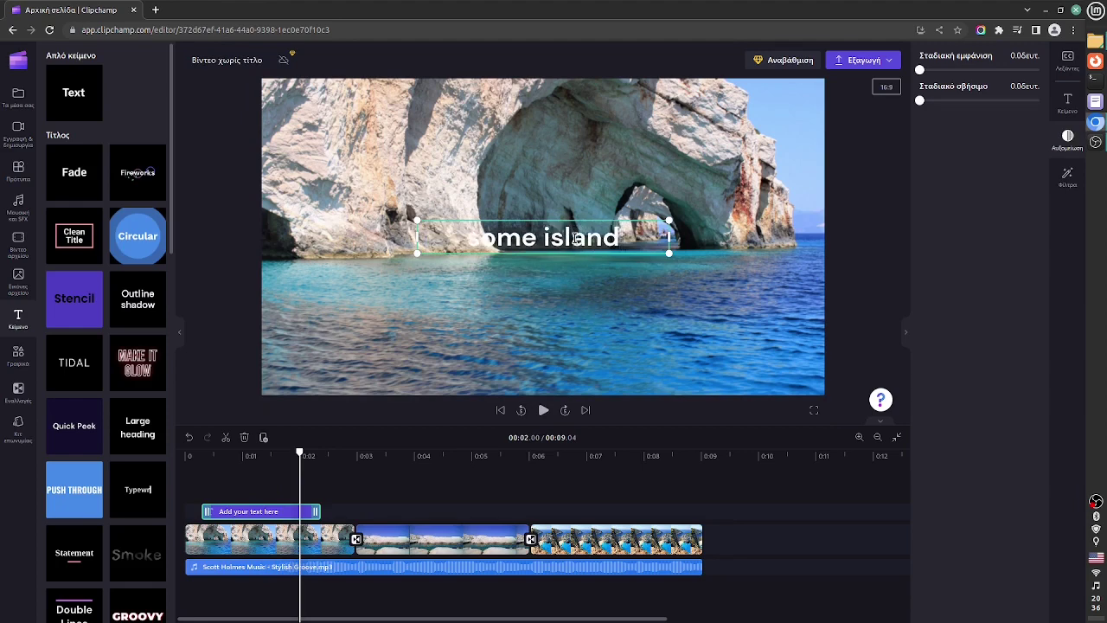
click(617, 285)
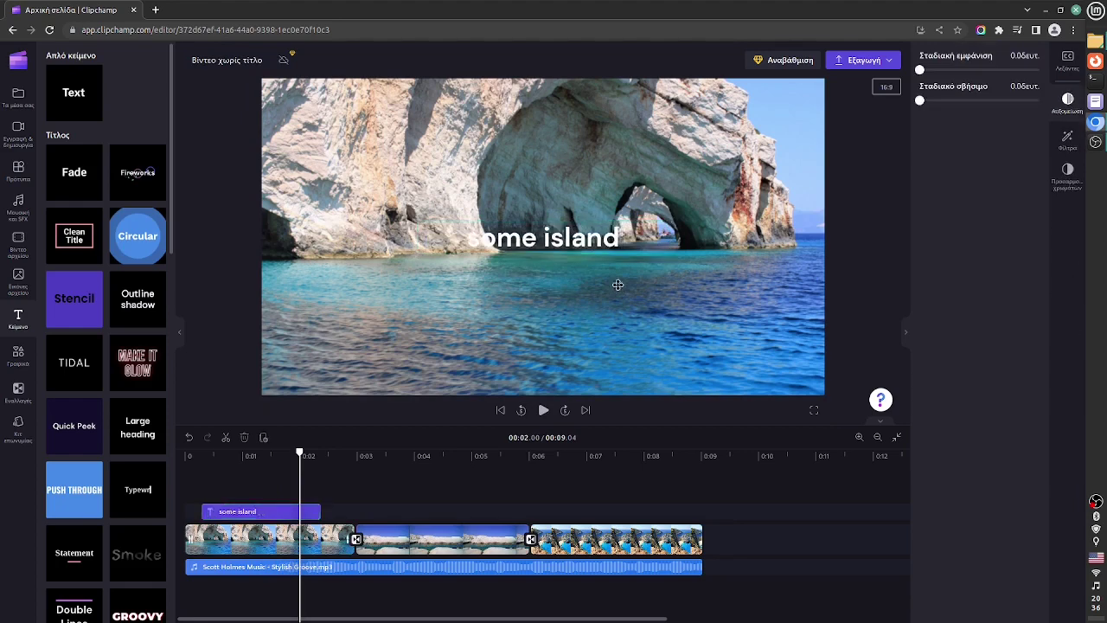
click(271, 512)
click(1069, 103)
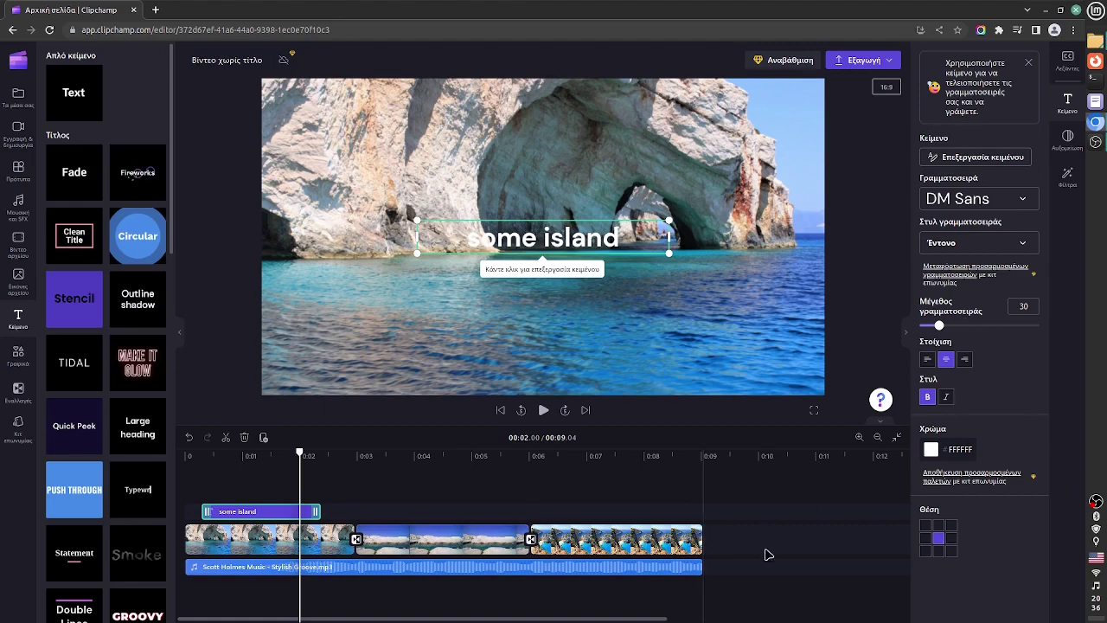
Duplicate the "some island" title and move the copy over the second clip, starting at about 3.5 seconds.
click(417, 454)
click(275, 511)
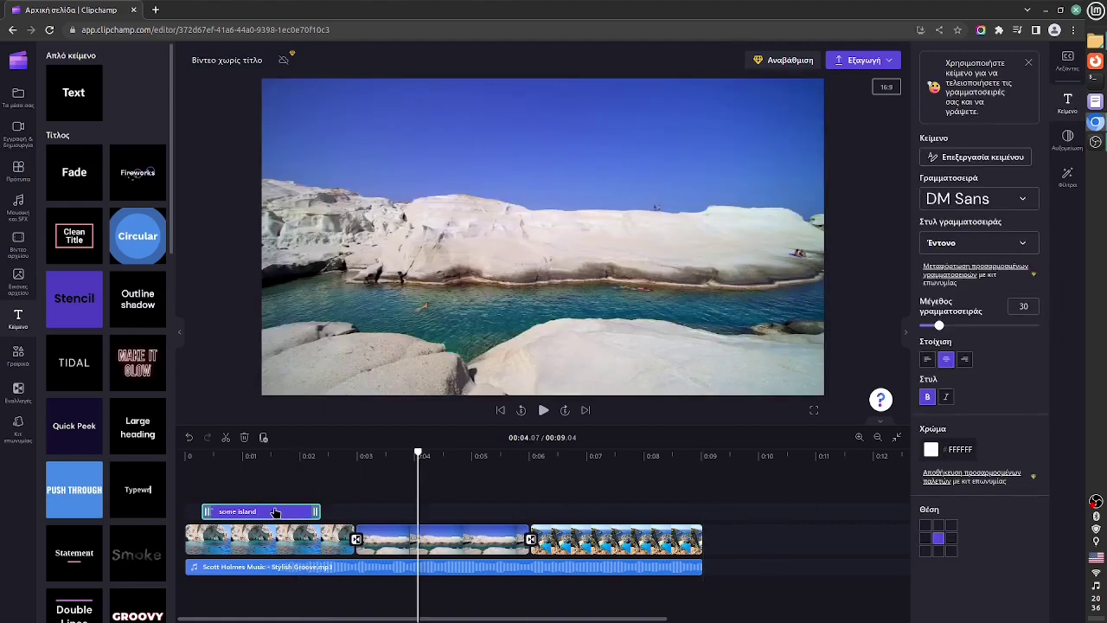
right_click(275, 511)
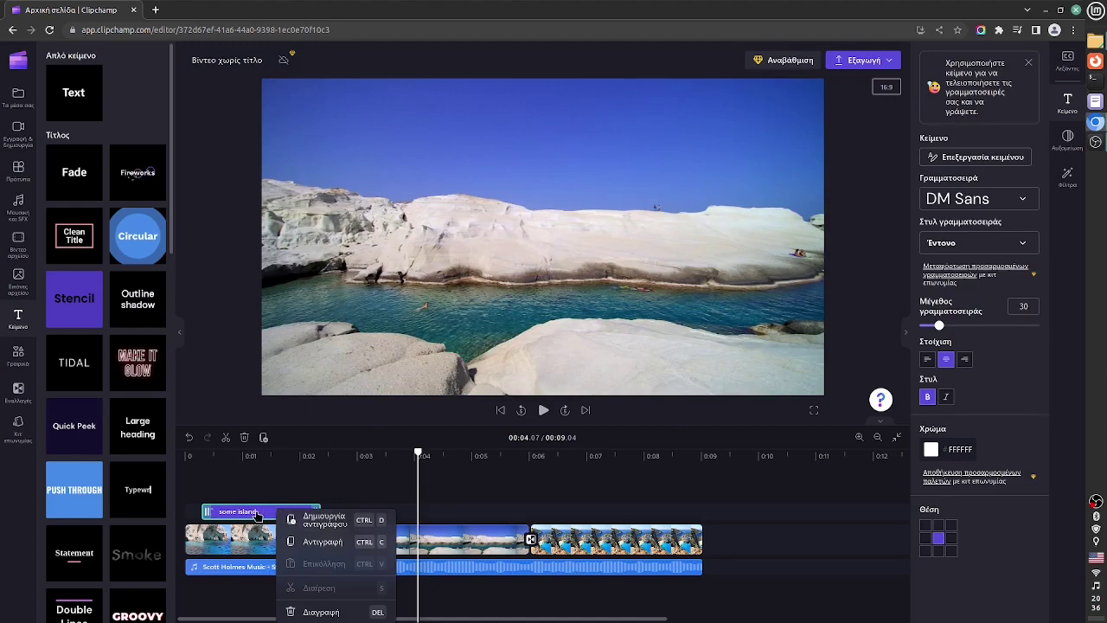
click(321, 520)
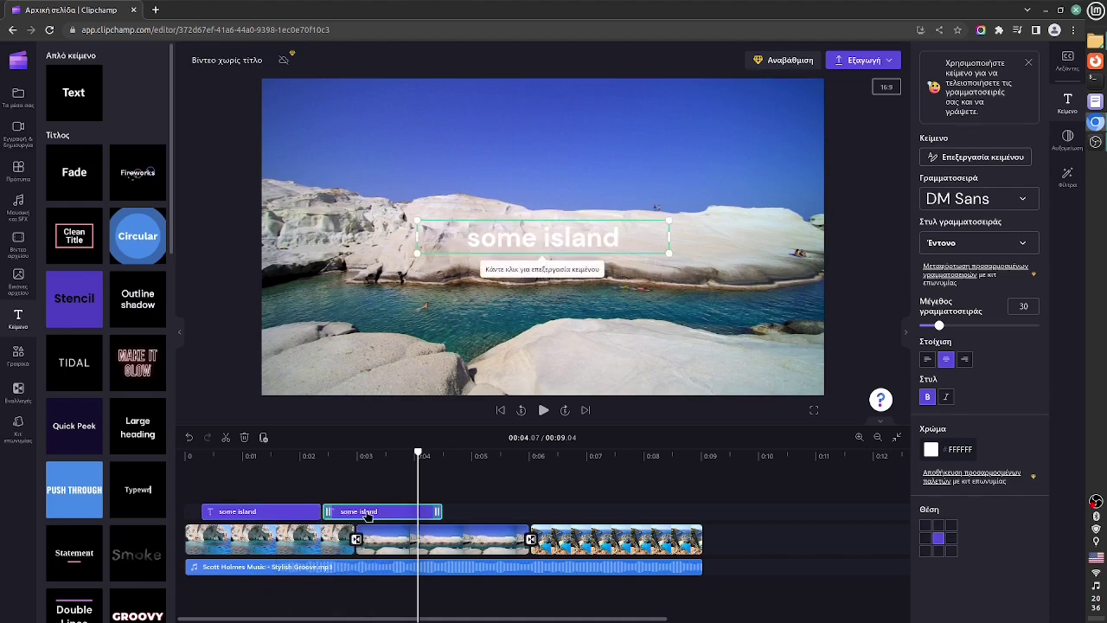
drag(372, 515, 489, 507)
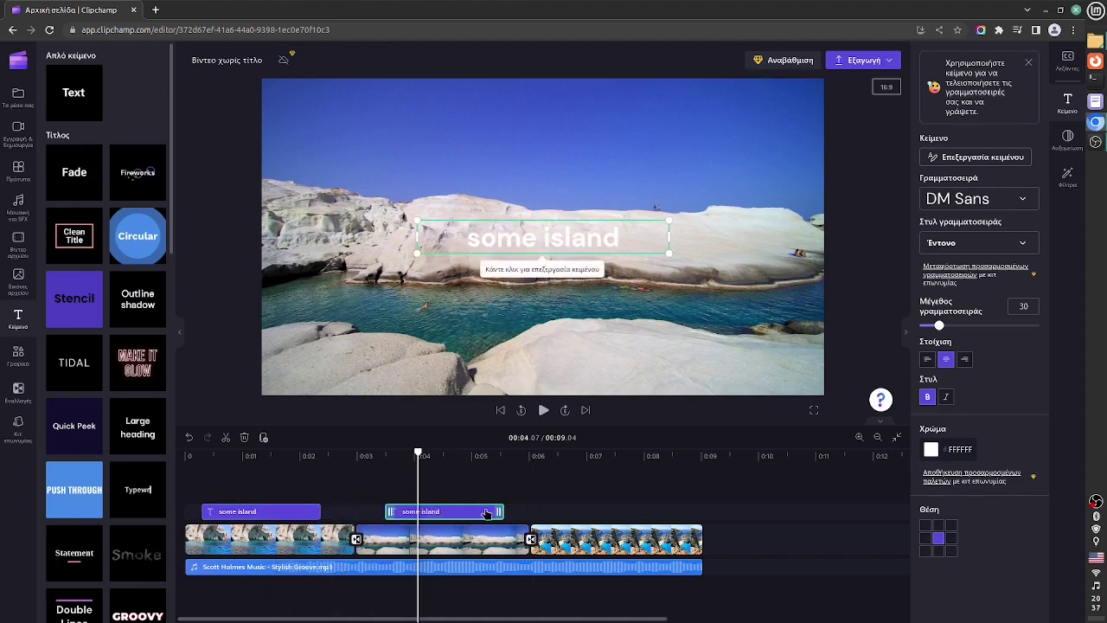
Duplicate the second title, move the copy over the third clip to start at about 6.5 seconds, and preview it.
right_click(481, 512)
click(536, 406)
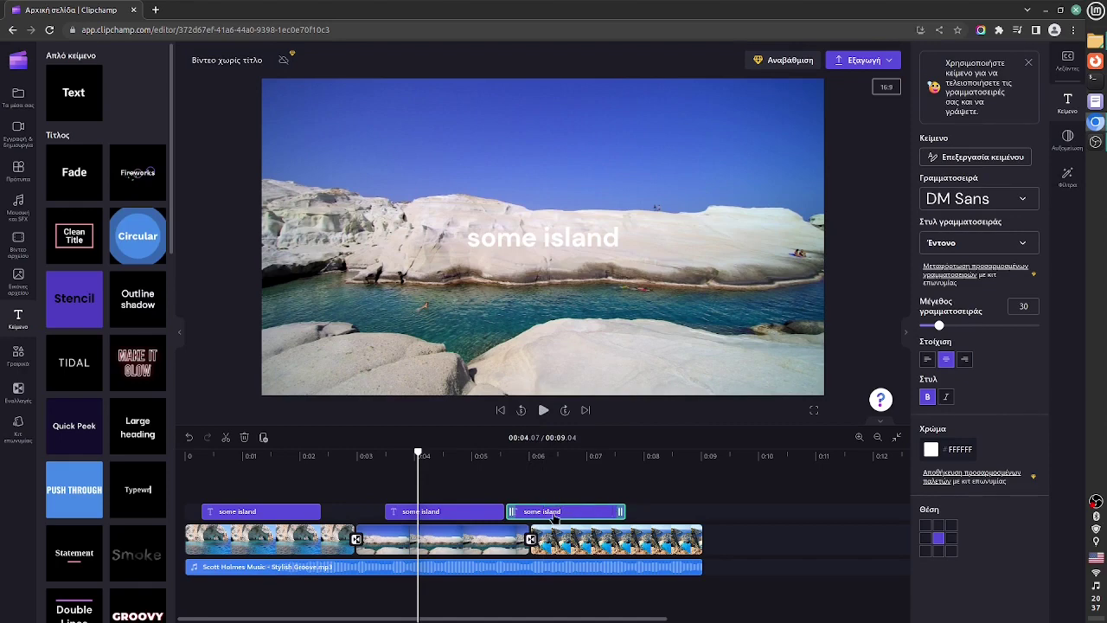
drag(554, 514, 606, 512)
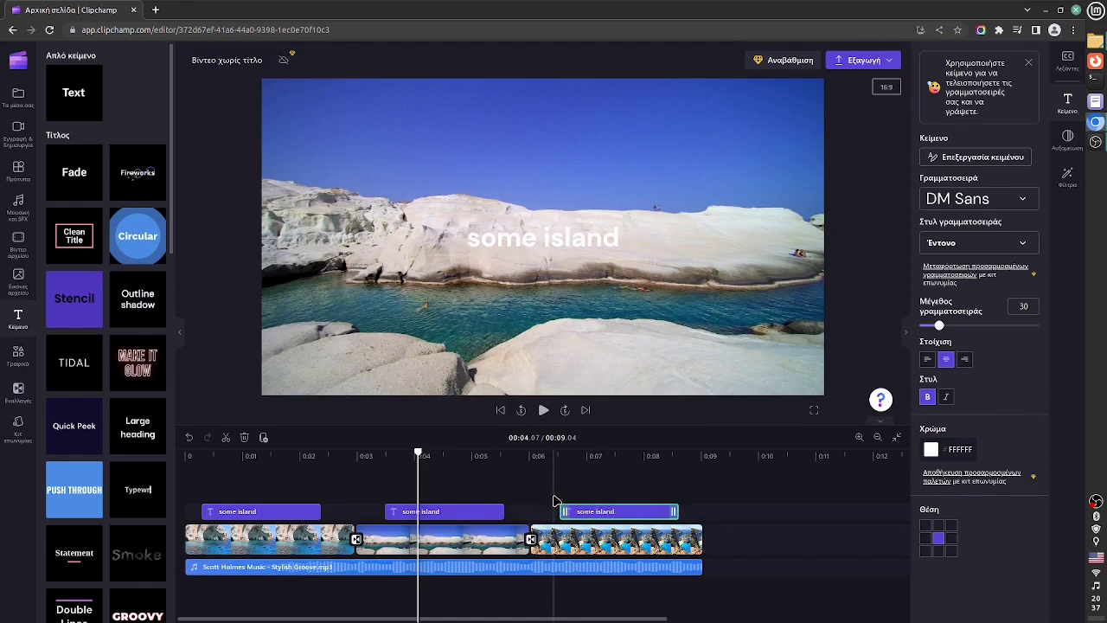
click(544, 458)
click(542, 410)
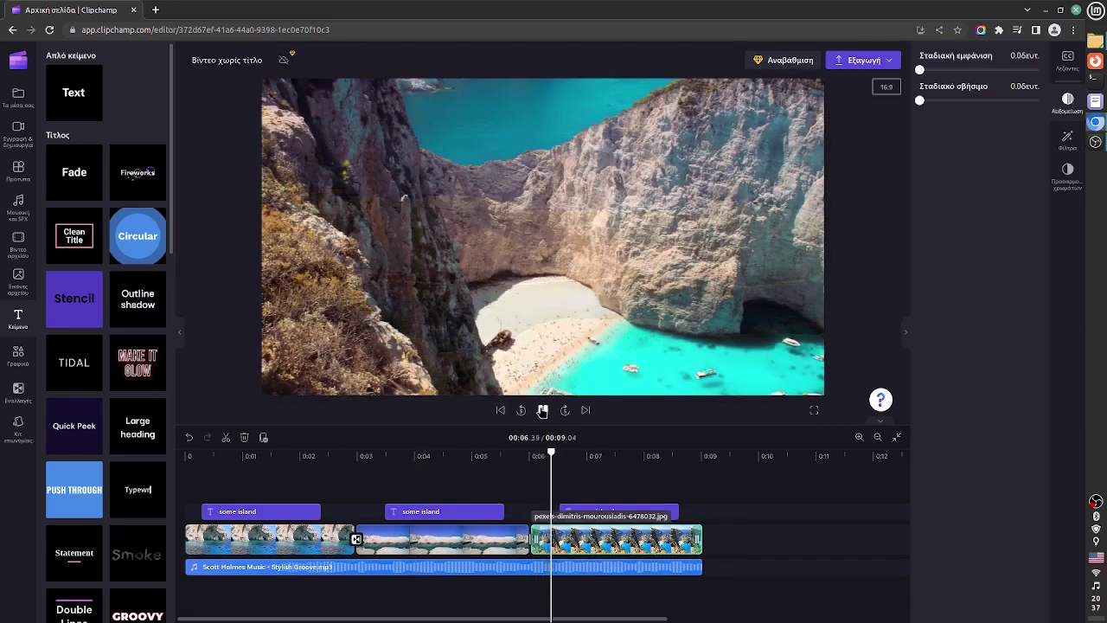
click(447, 414)
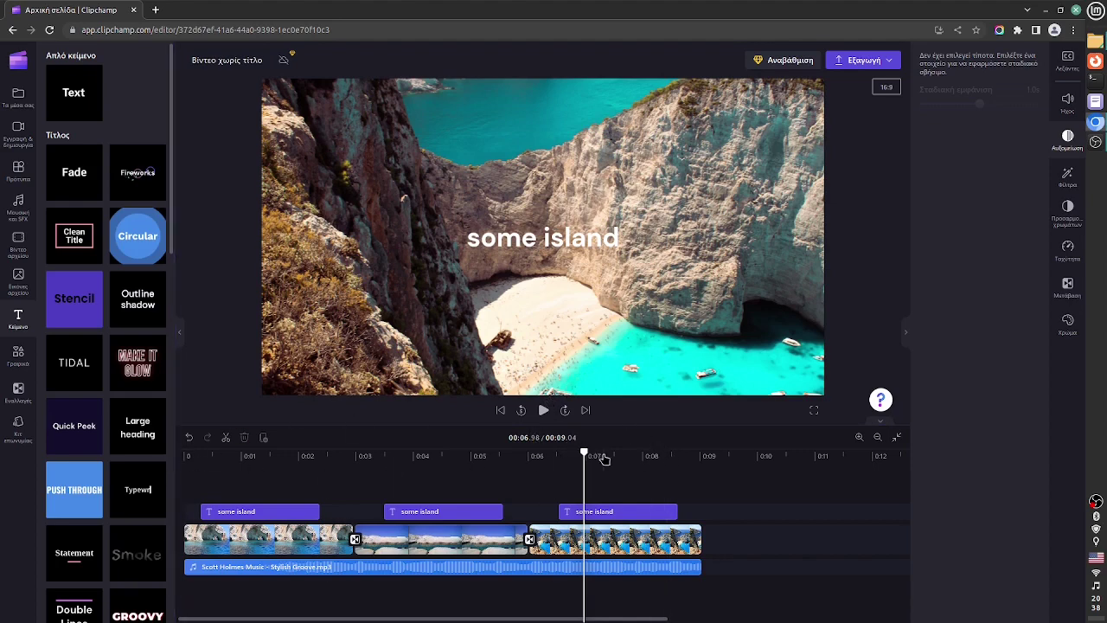
Add the Credits Roll title at the end of the video, right after the third clip at about 9 seconds.
drag(595, 468, 720, 472)
scroll(134, 381, down, 3)
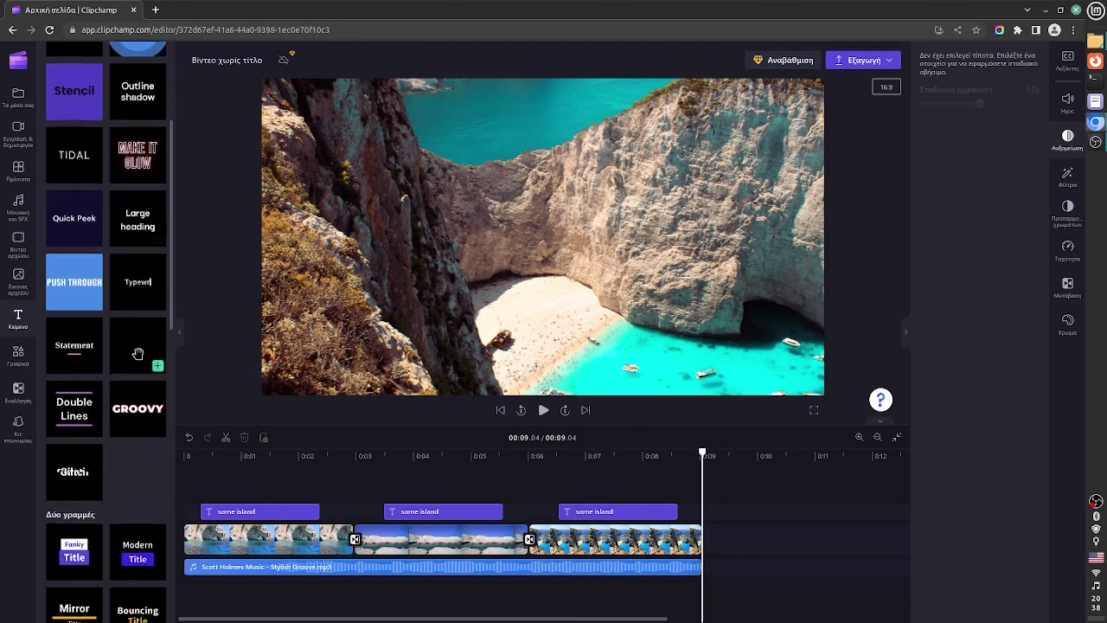
scroll(134, 380, down, 4)
scroll(134, 381, down, 5)
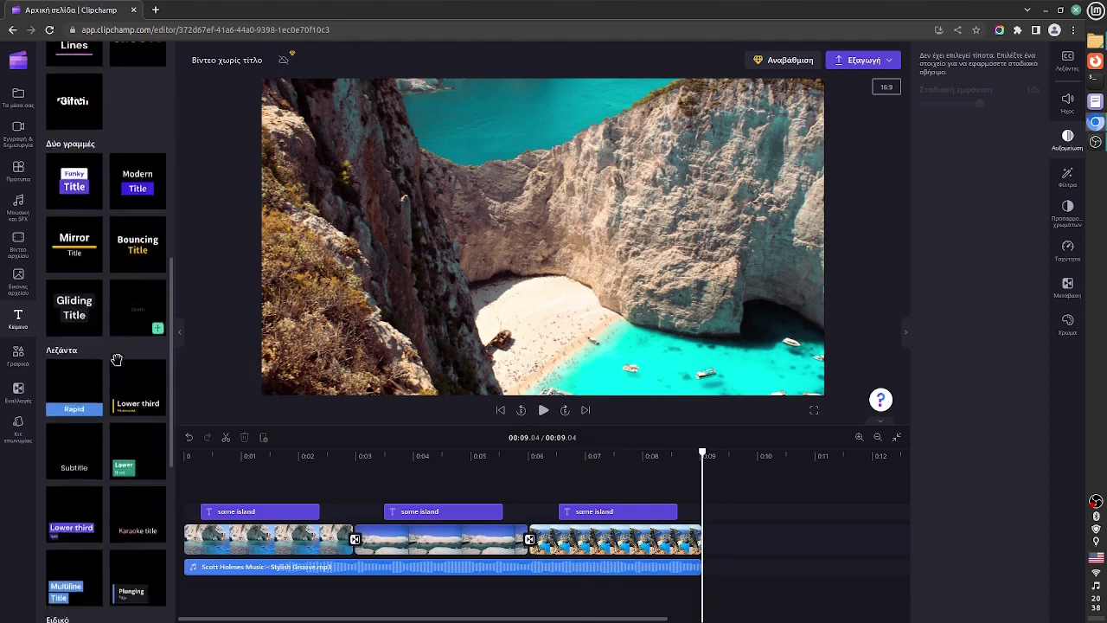
scroll(140, 385, down, 1)
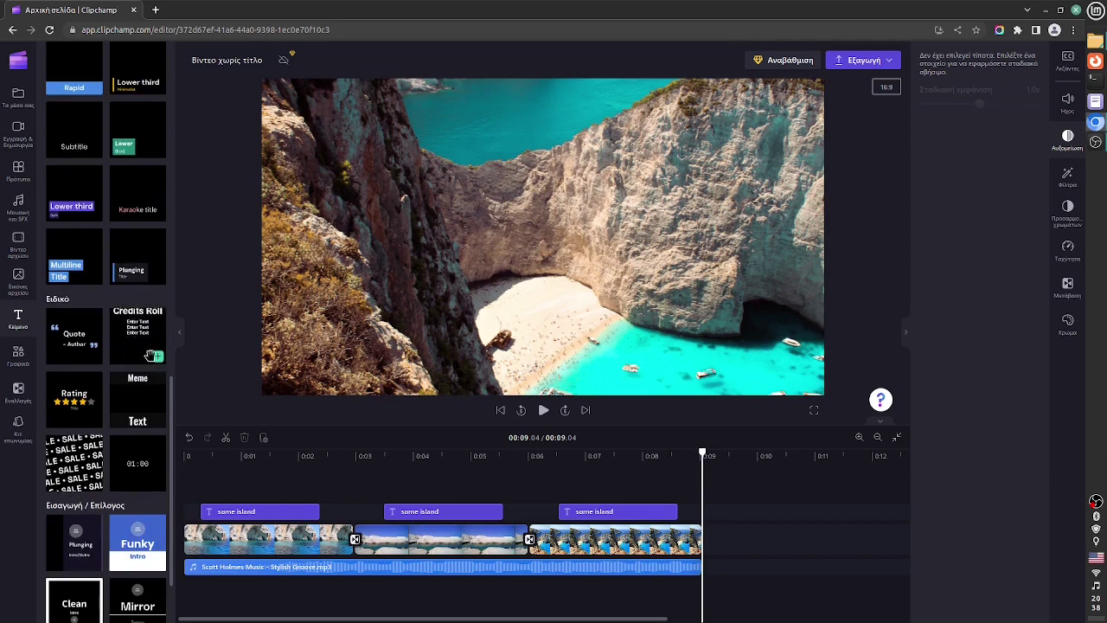
click(157, 358)
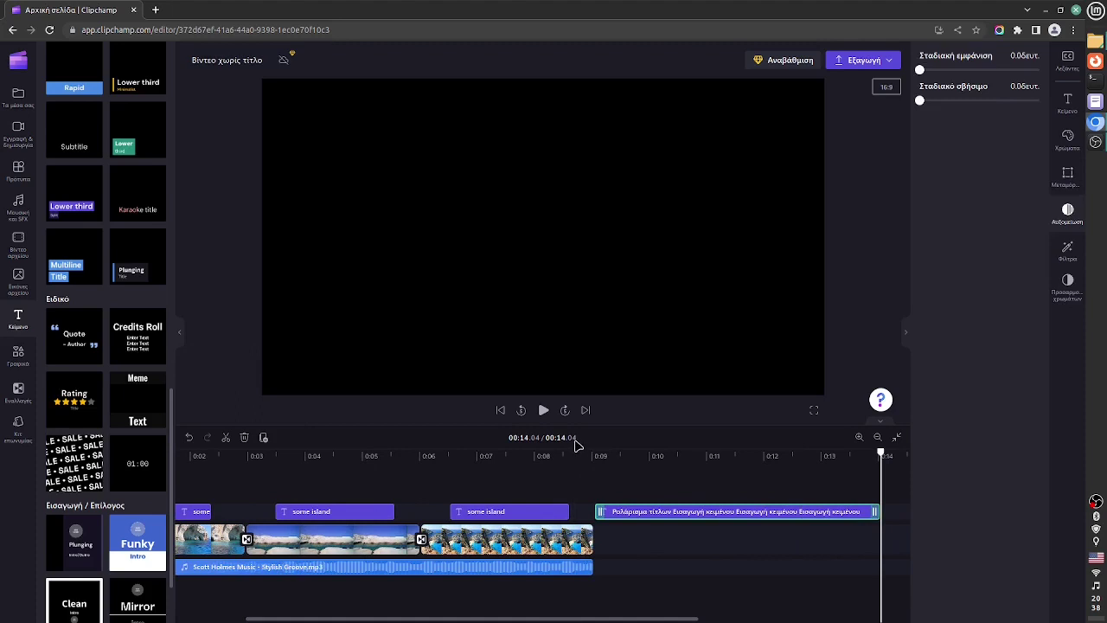
Play the credits roll from about 9 seconds and look at its transform and color settings.
click(543, 410)
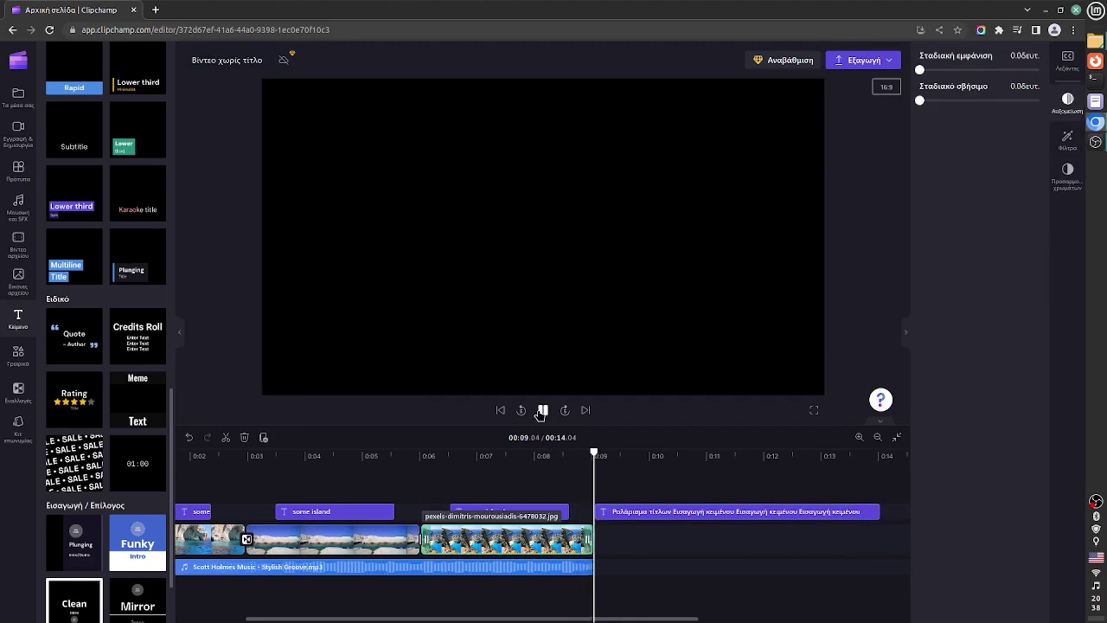
click(681, 333)
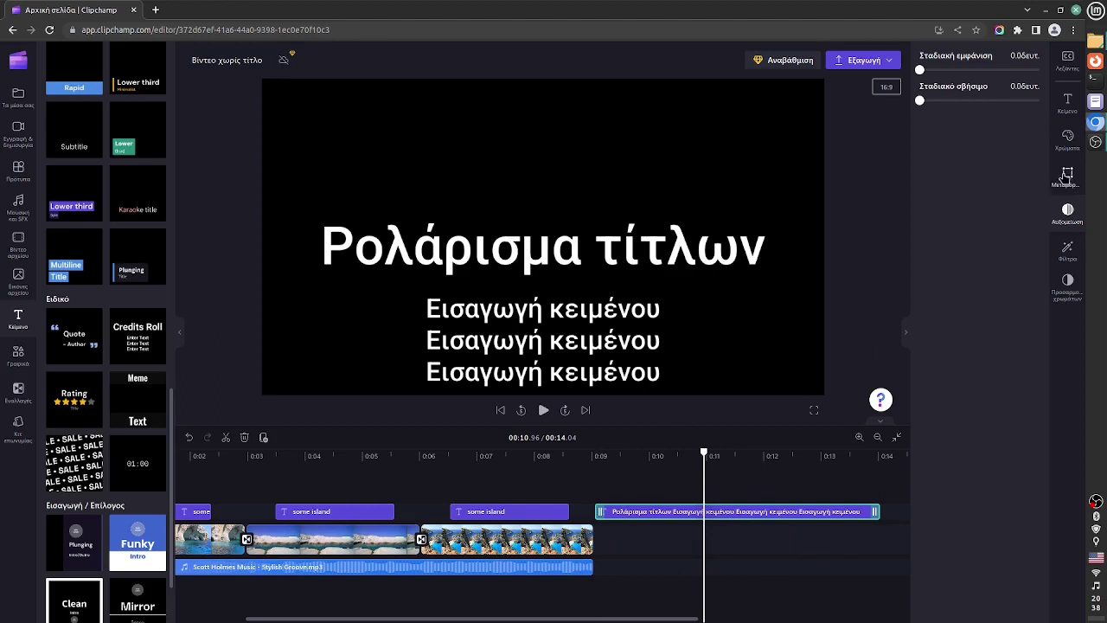
click(1067, 177)
click(1068, 140)
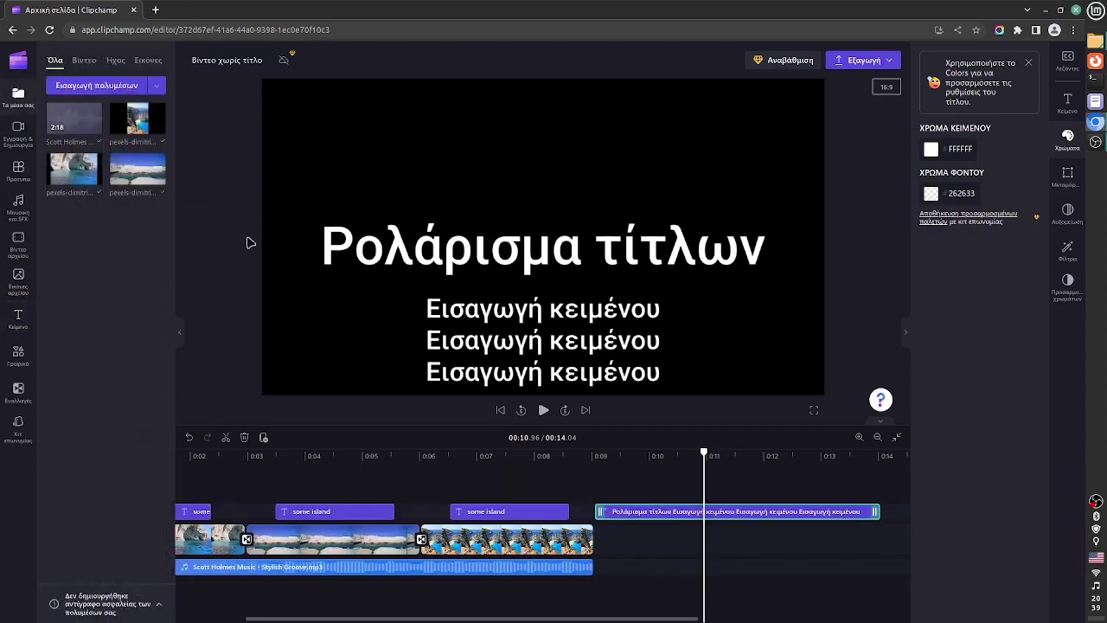
Add the solid color background from the graphics library and place it under the credits title, right after the third clip at about 9 seconds.
click(18, 279)
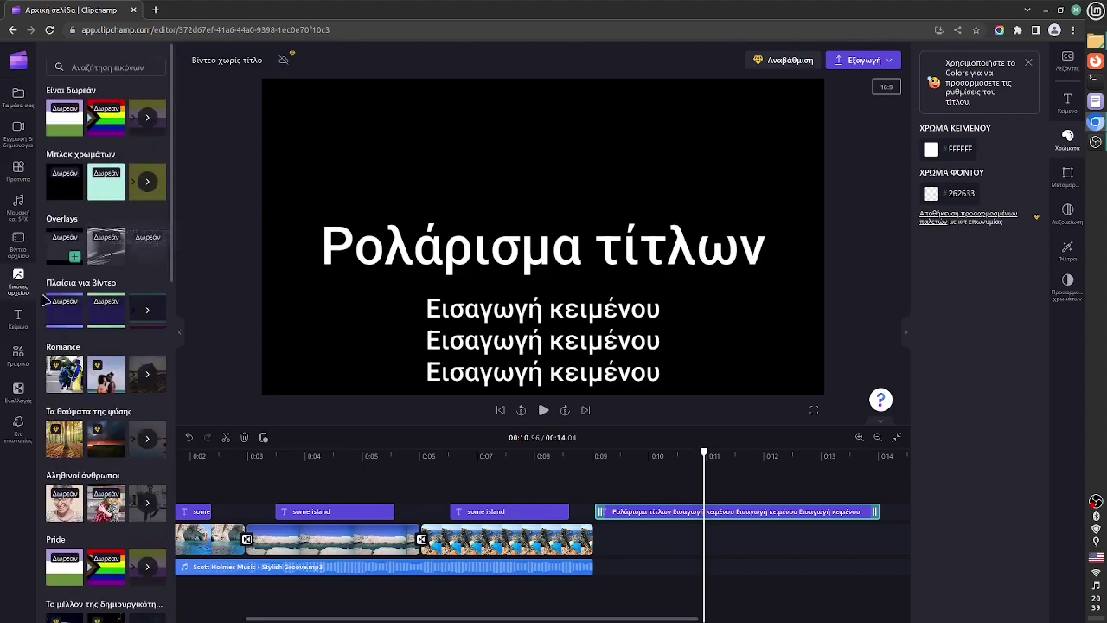
click(18, 353)
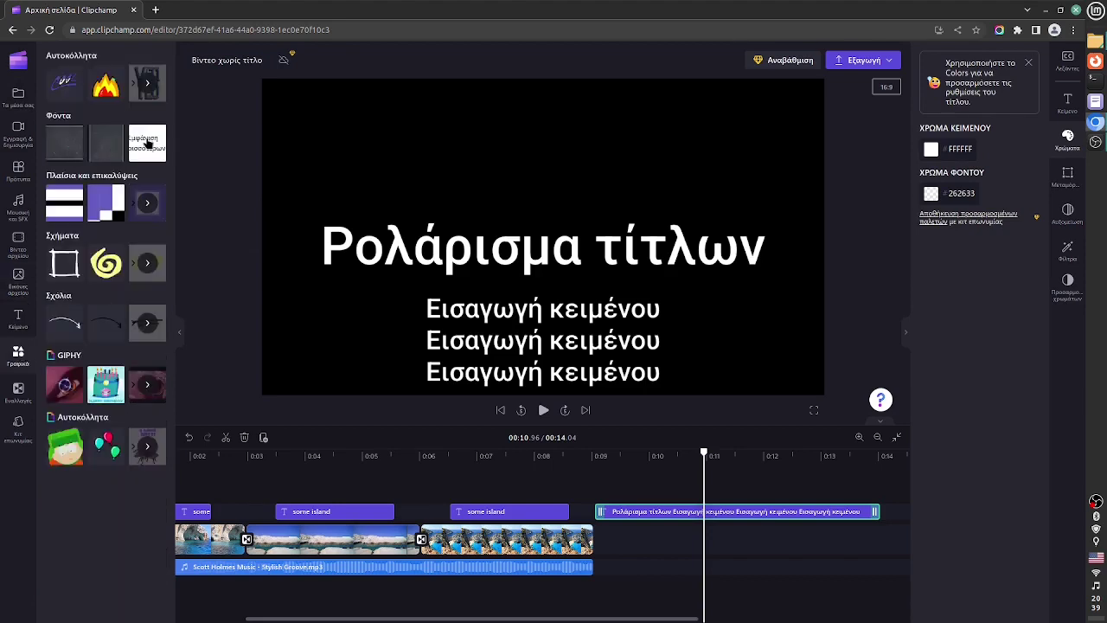
click(147, 144)
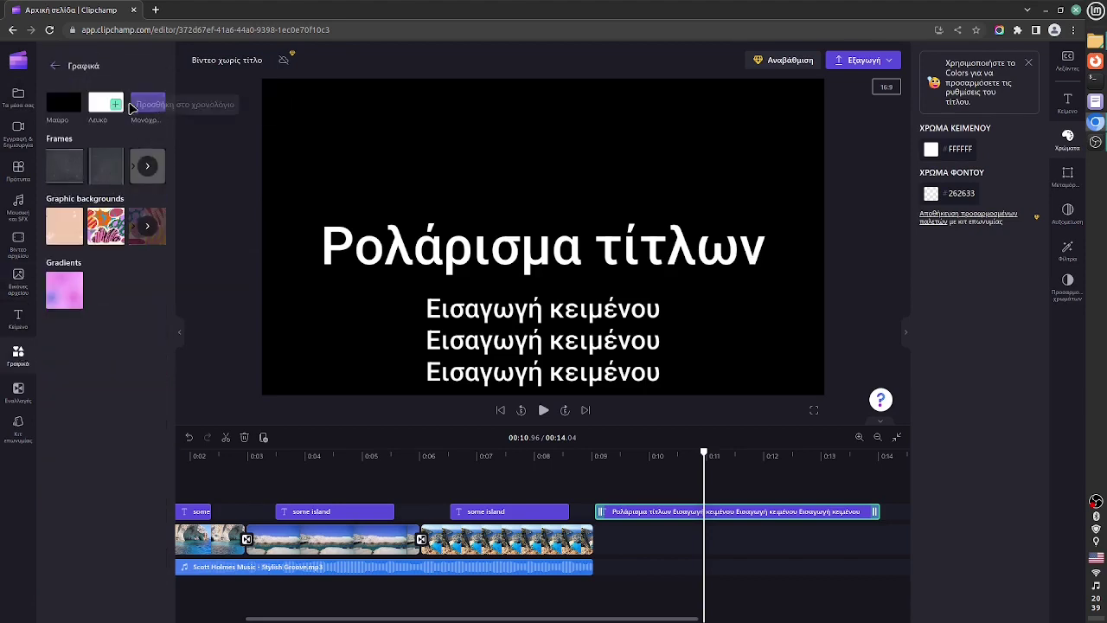
mouse_move(146, 107)
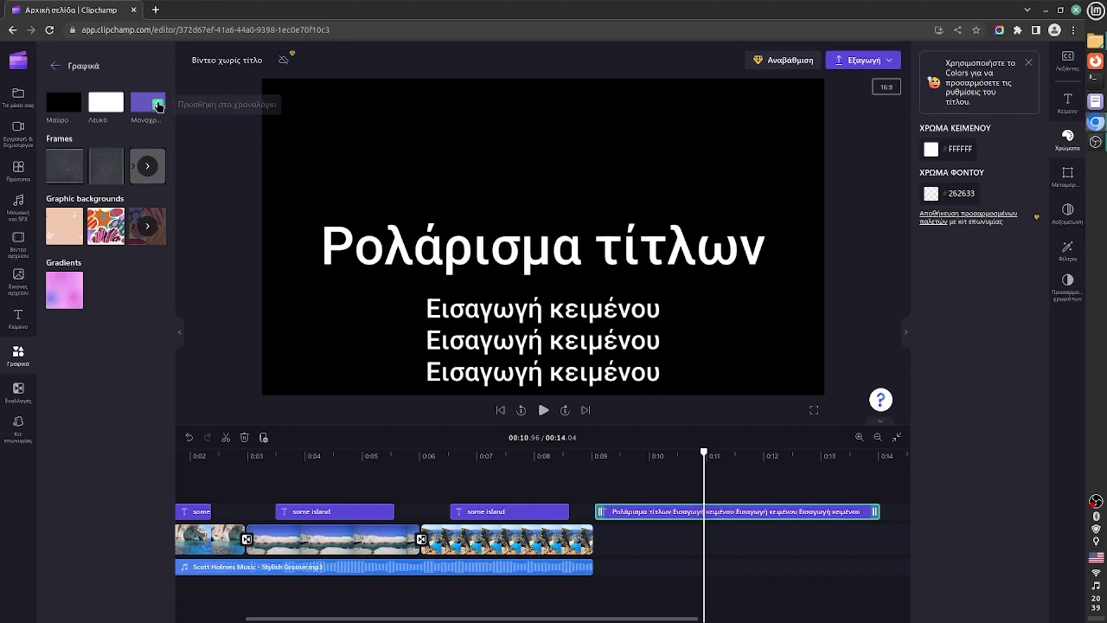
click(157, 105)
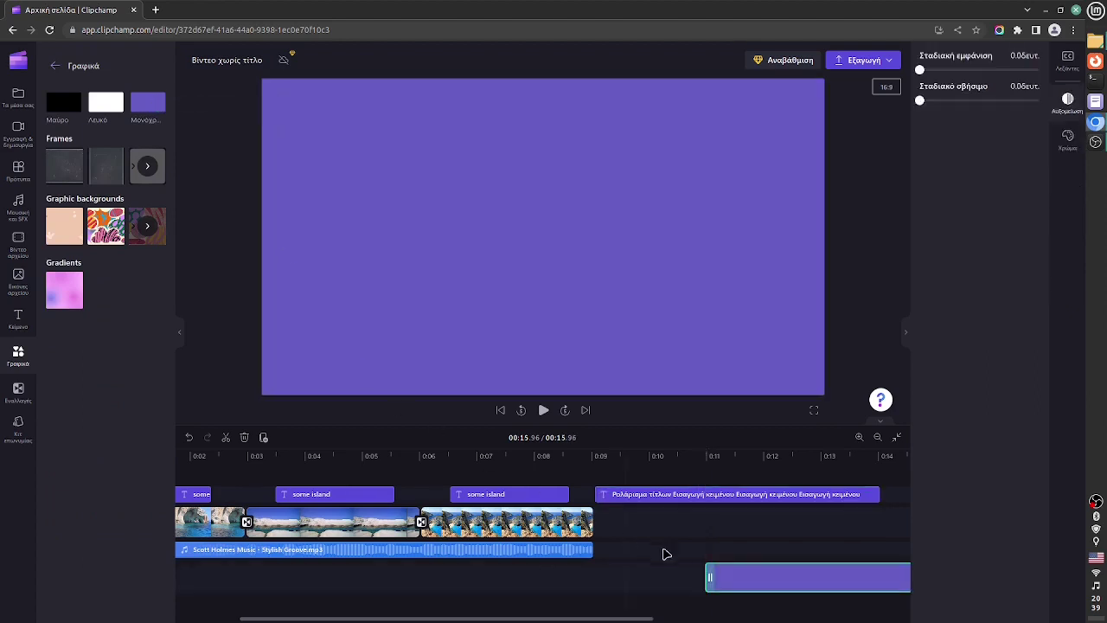
drag(784, 591, 674, 536)
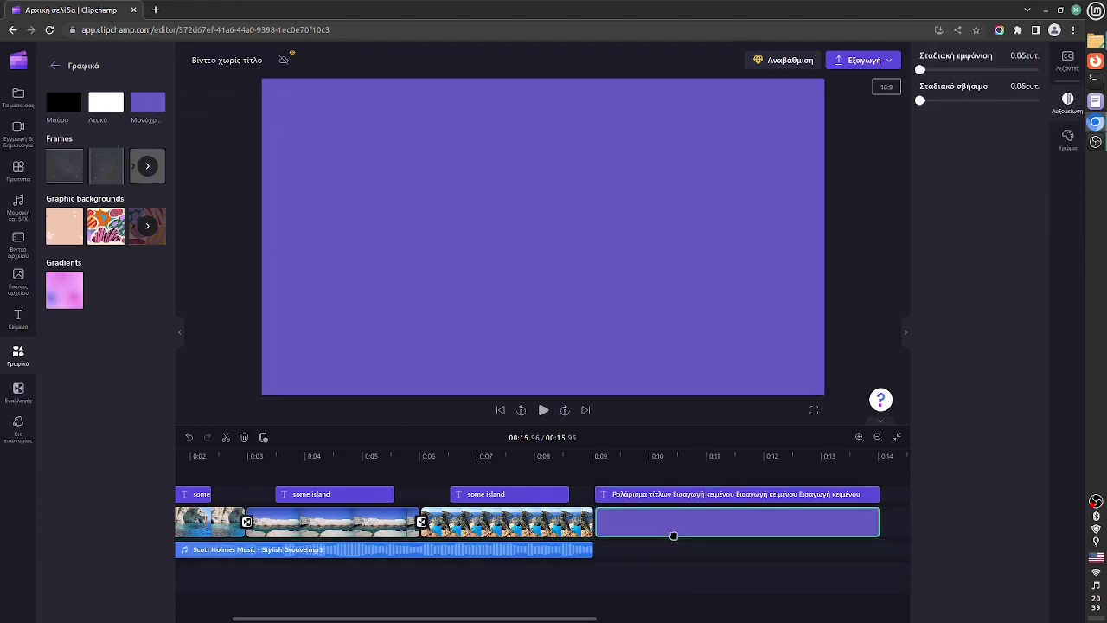
Shorten the solid color background and the credits title so both end at about 11.4 seconds.
drag(873, 538, 725, 538)
click(744, 514)
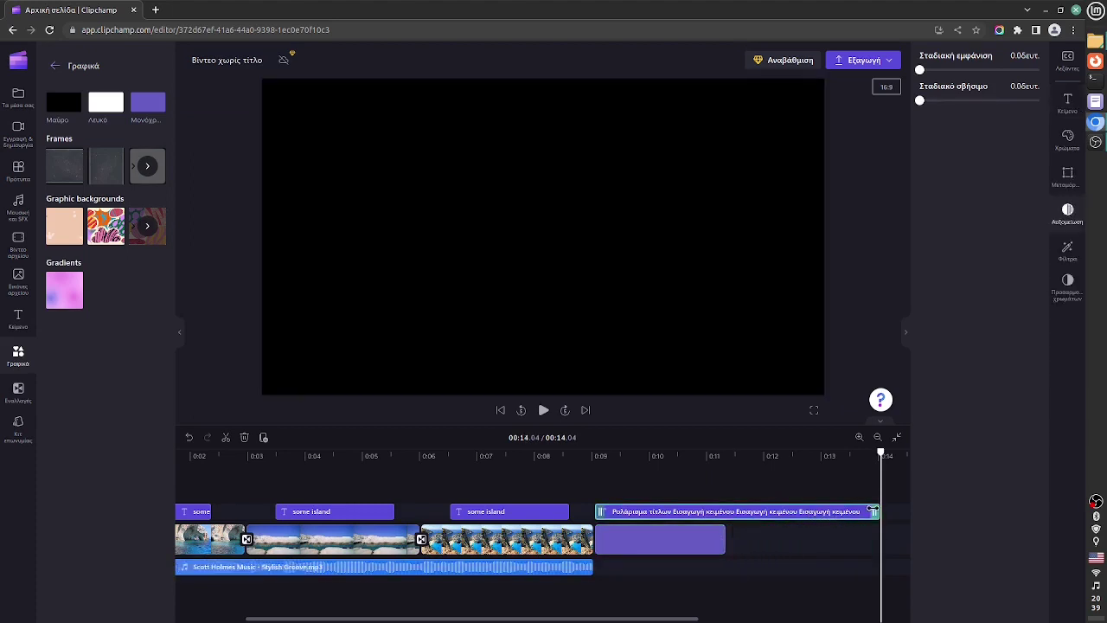
drag(871, 511, 727, 511)
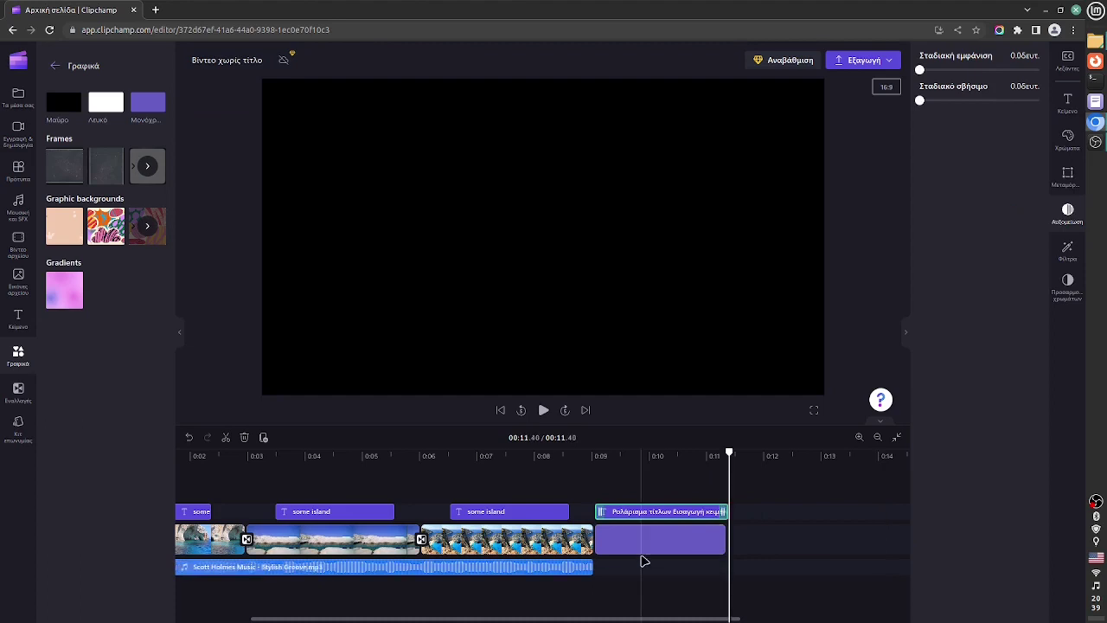
Change the color of the solid background behind the credits to dark gray #494949.
click(641, 544)
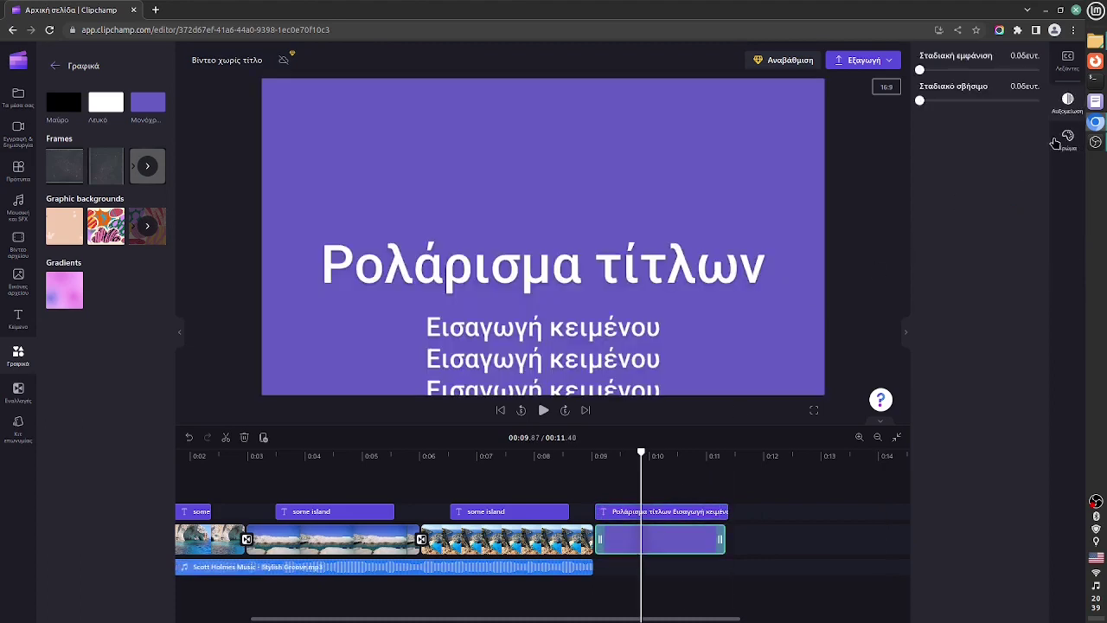
click(1069, 147)
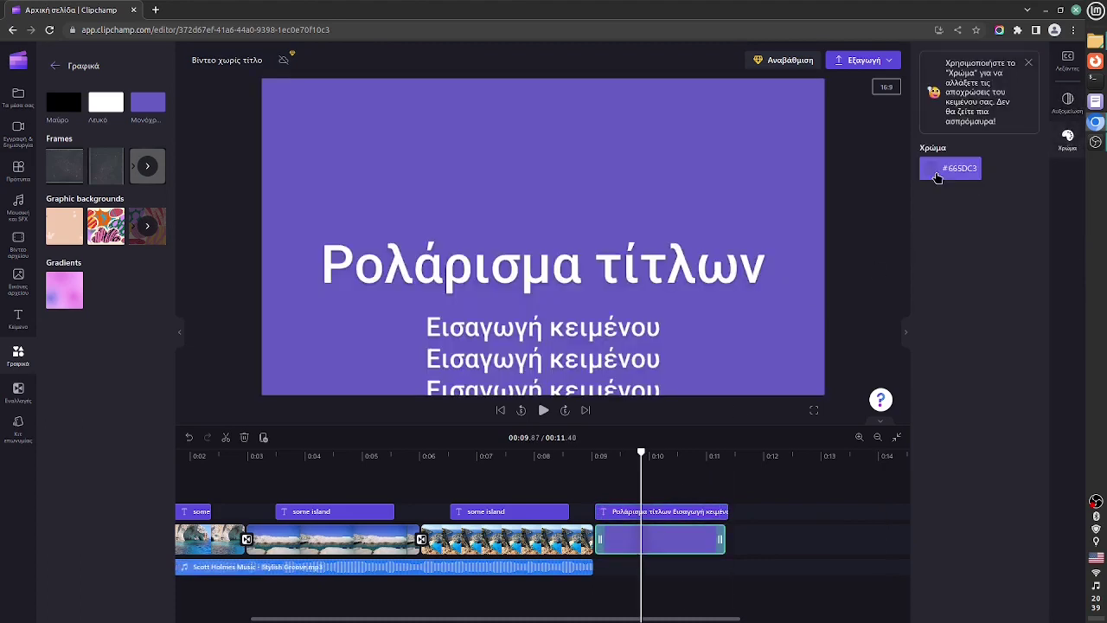
click(951, 169)
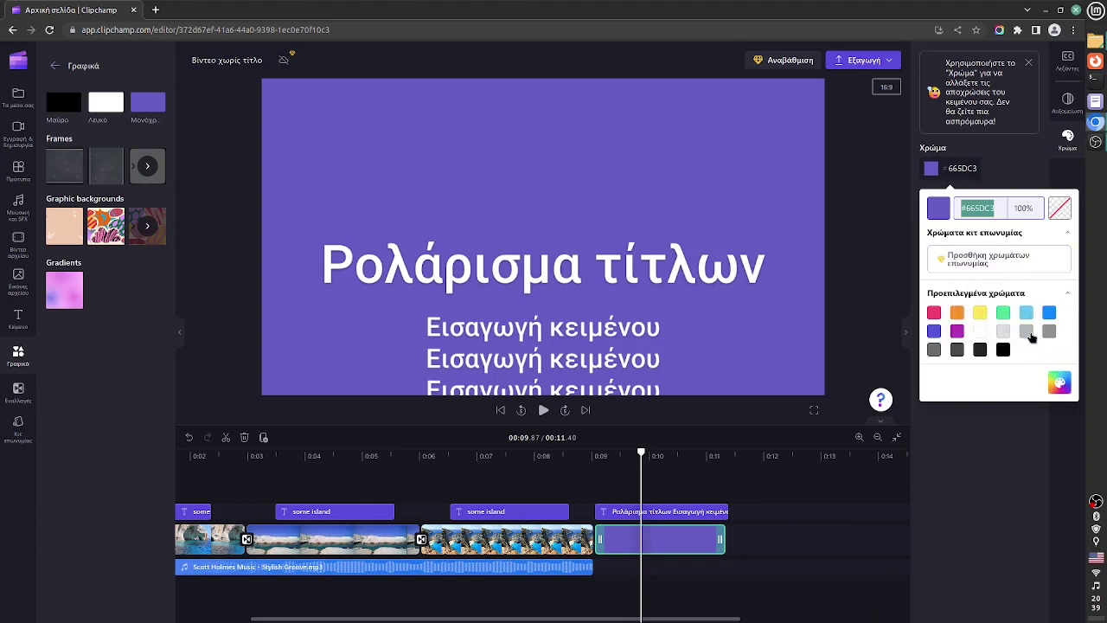
click(1026, 332)
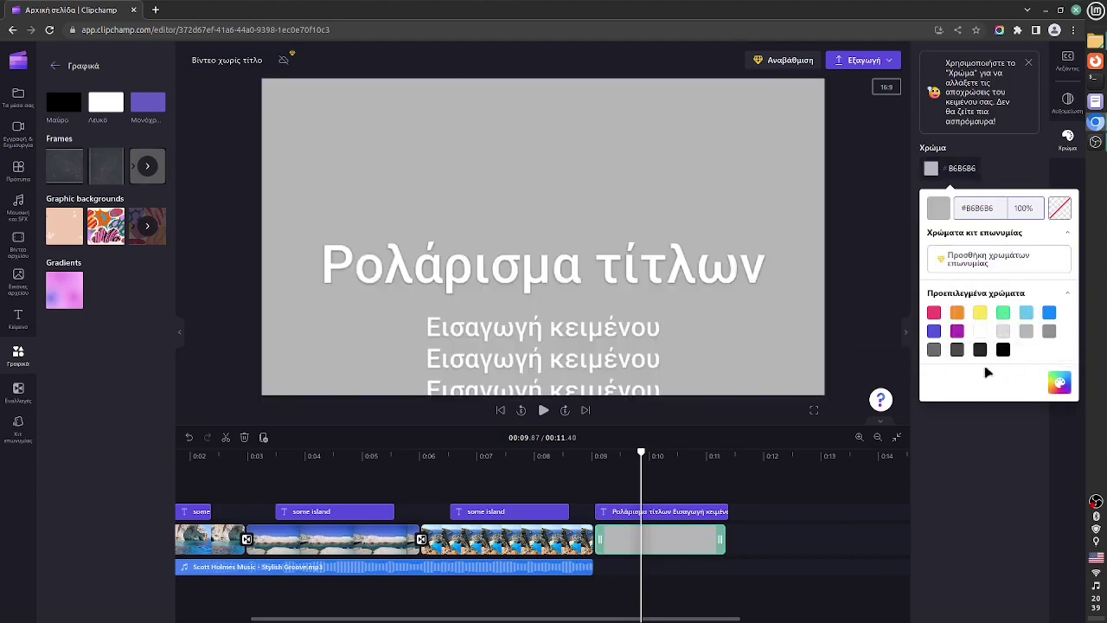
click(958, 351)
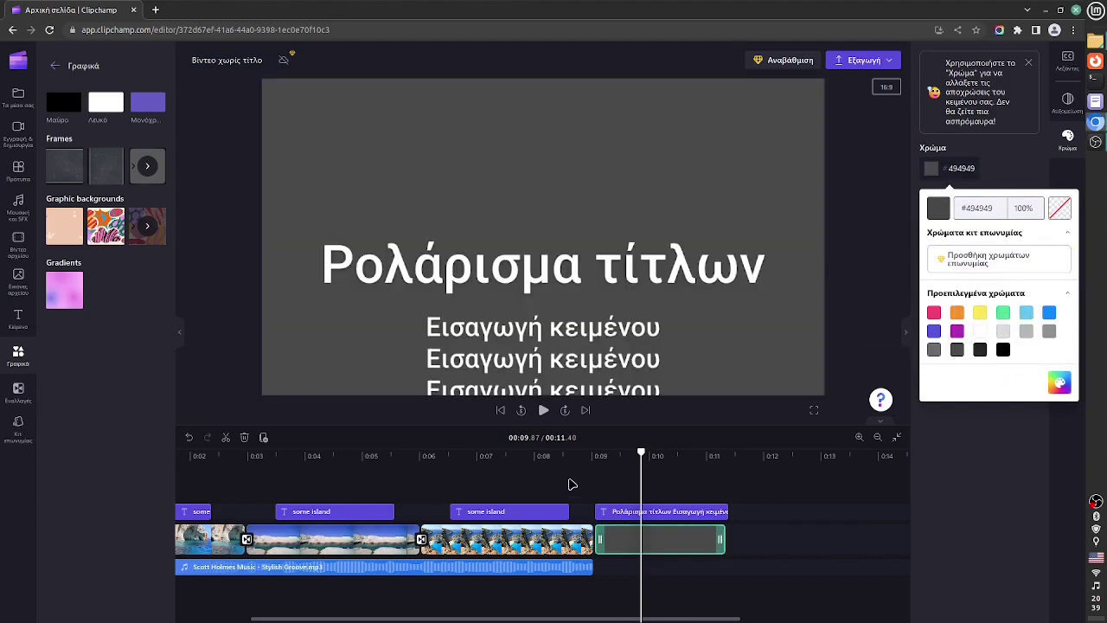
Play the ending from about 8.6 seconds and look at the credits title's text settings.
click(569, 454)
click(569, 454)
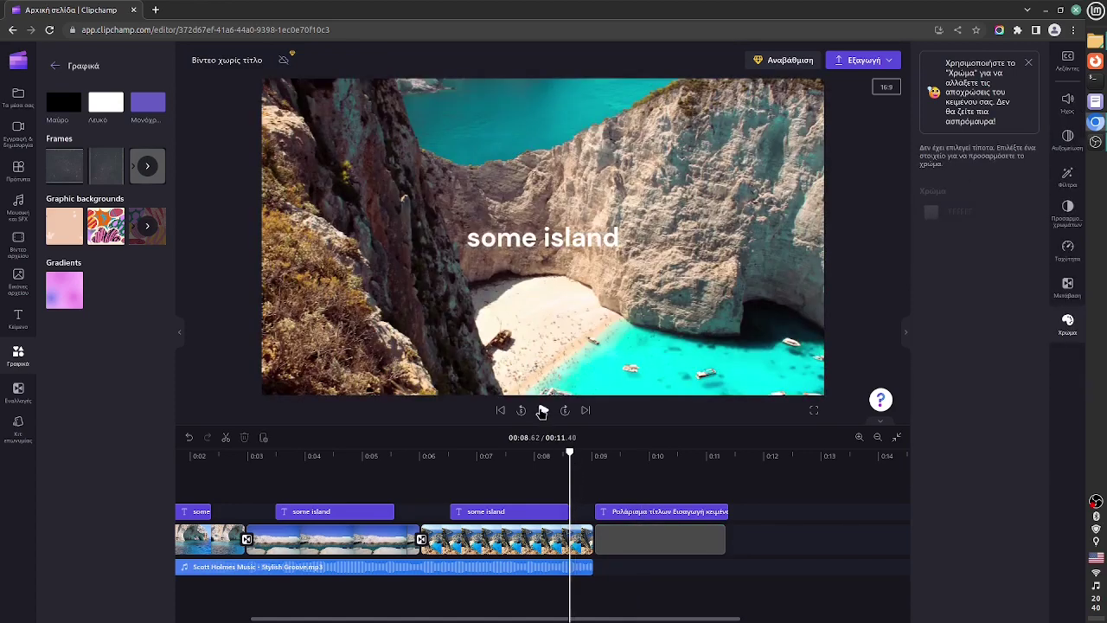
click(542, 410)
click(616, 508)
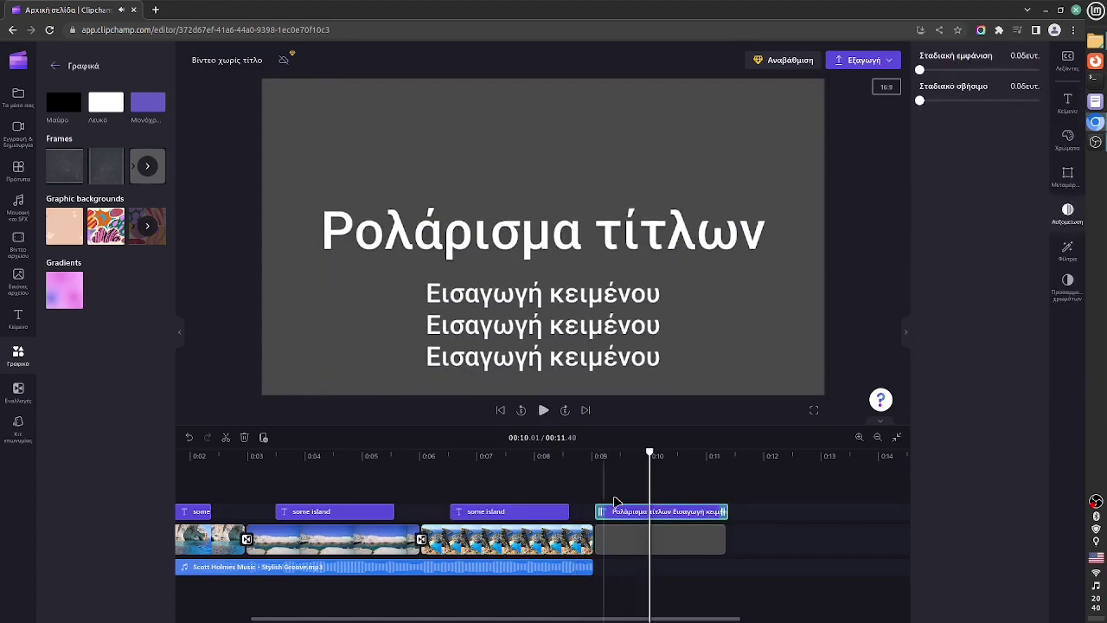
click(543, 247)
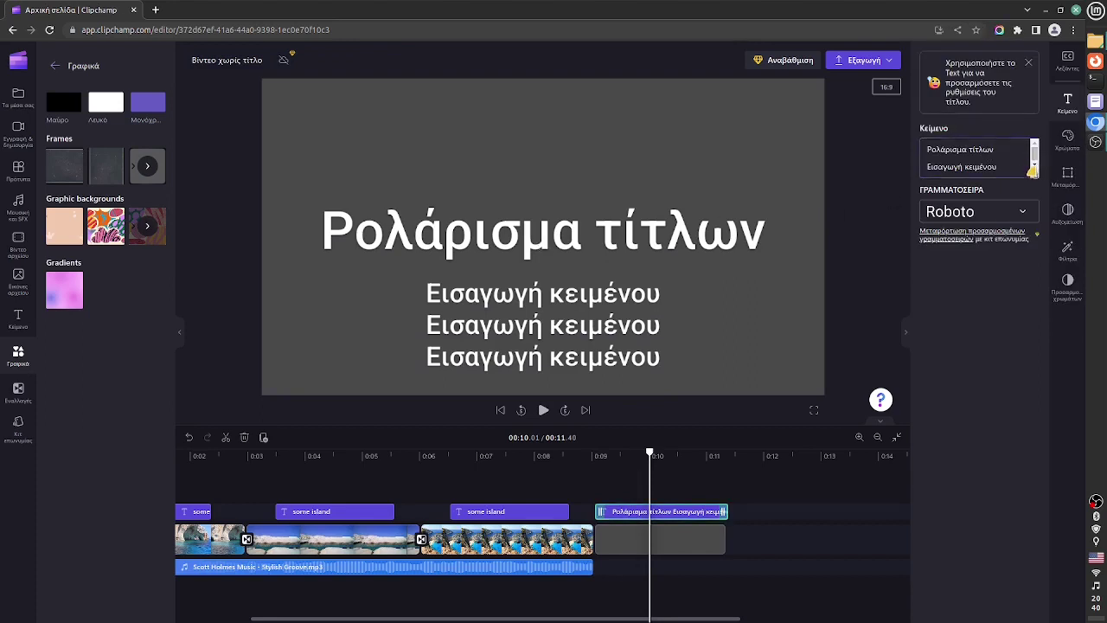
click(1029, 164)
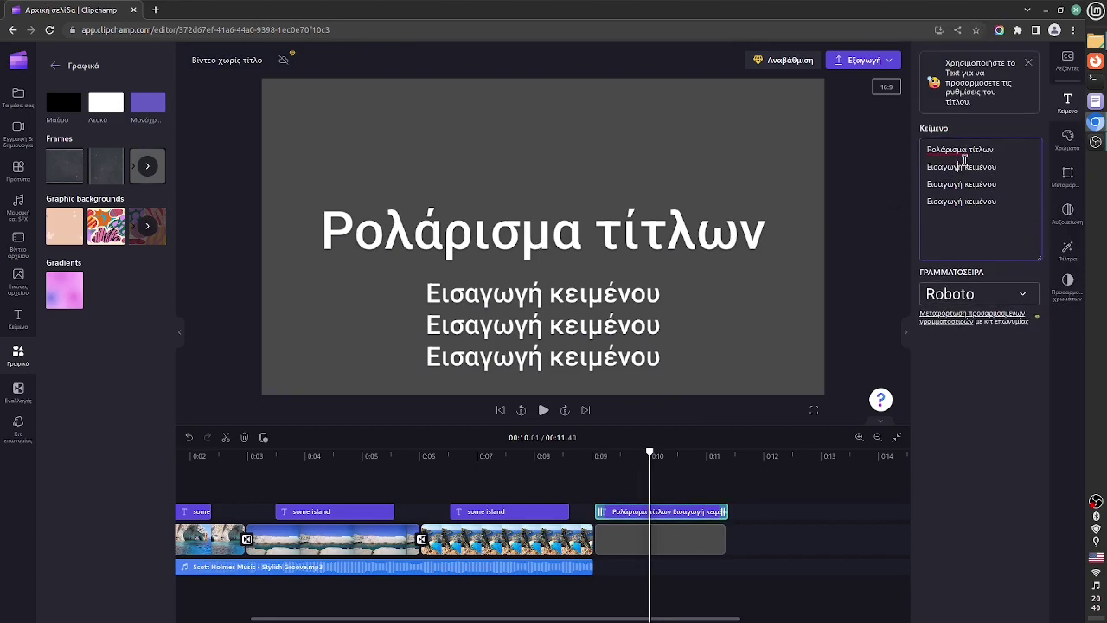
click(544, 411)
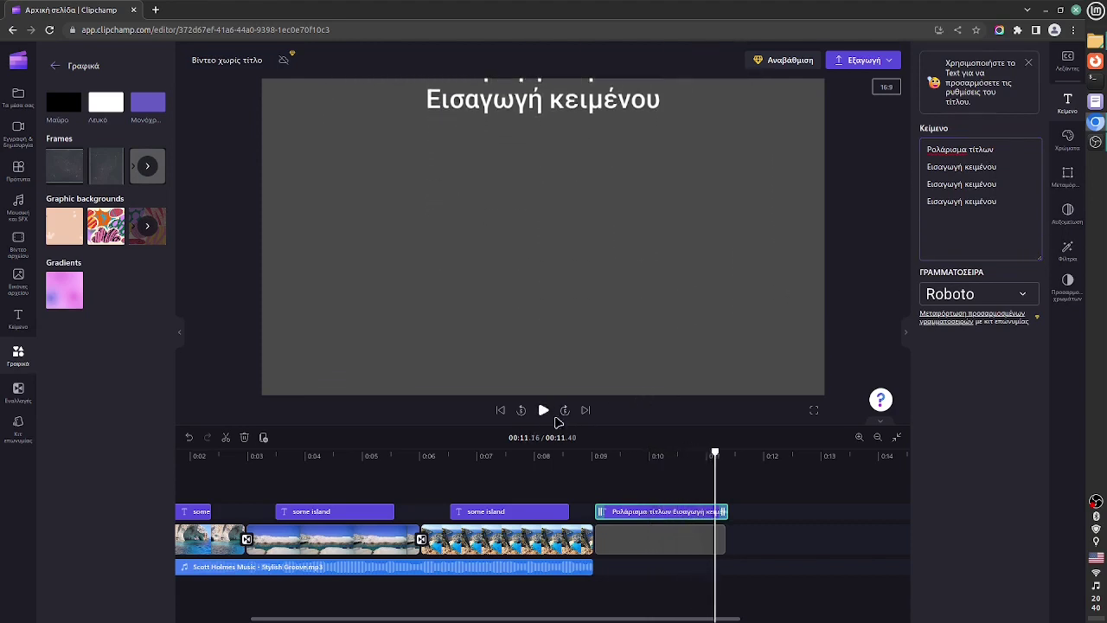
Add a 1-second cross-fade transition between the third clip and the gray background, and give the background a 1.1-second fade-out.
click(587, 462)
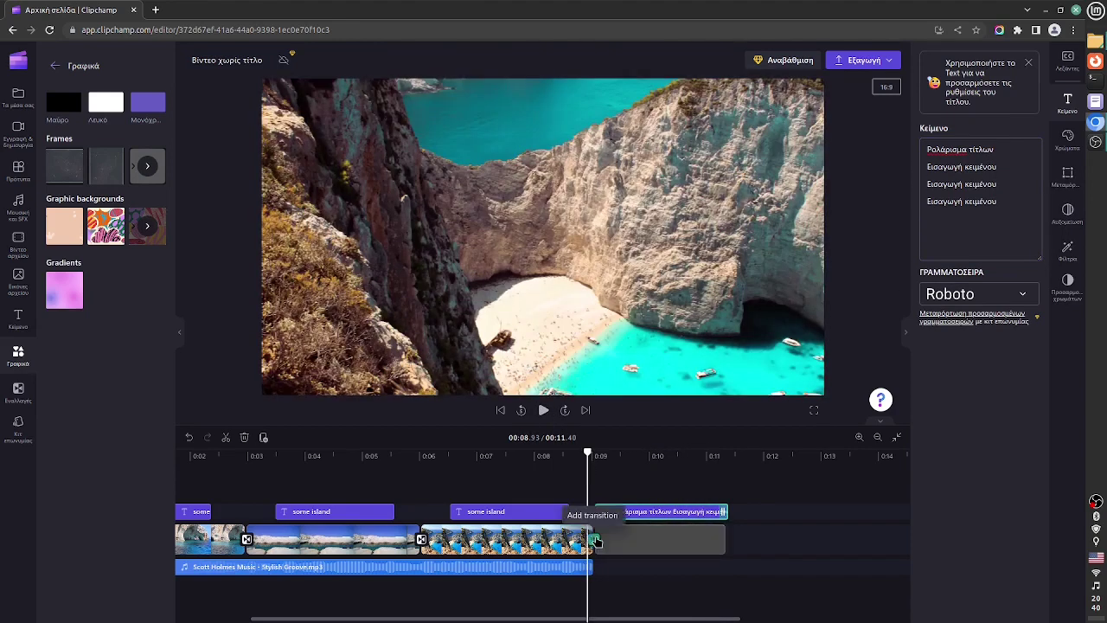
click(593, 540)
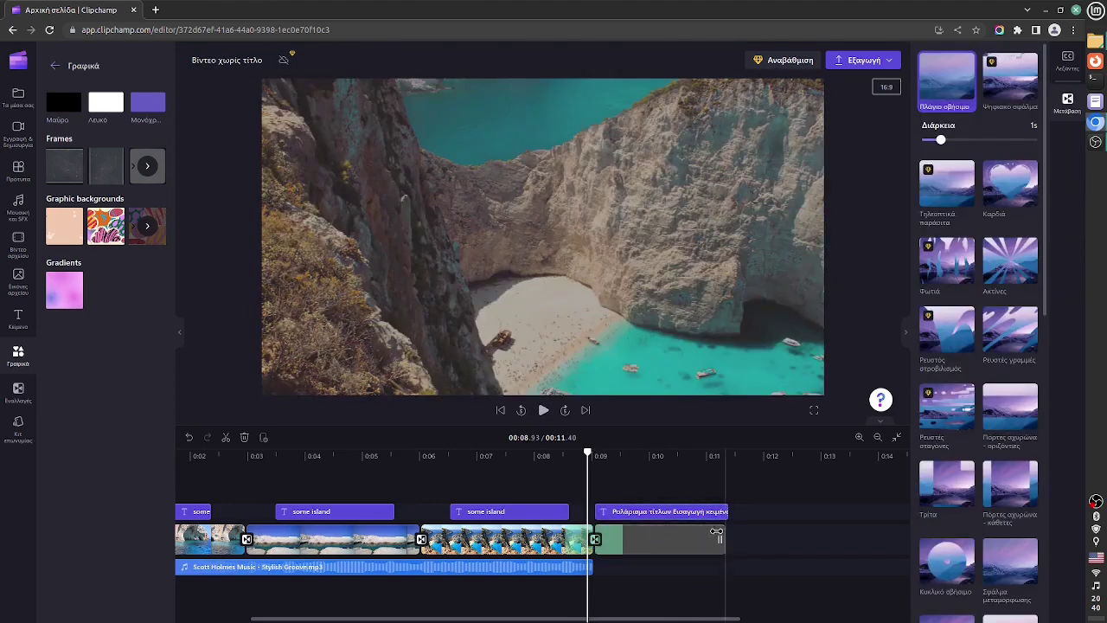
click(678, 543)
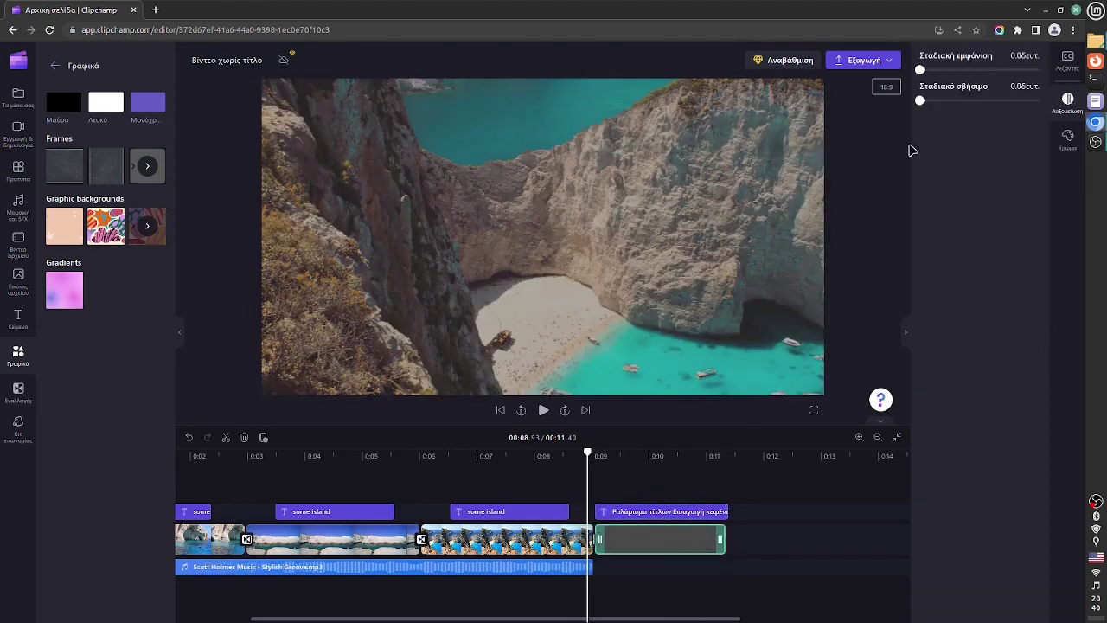
drag(920, 103, 986, 102)
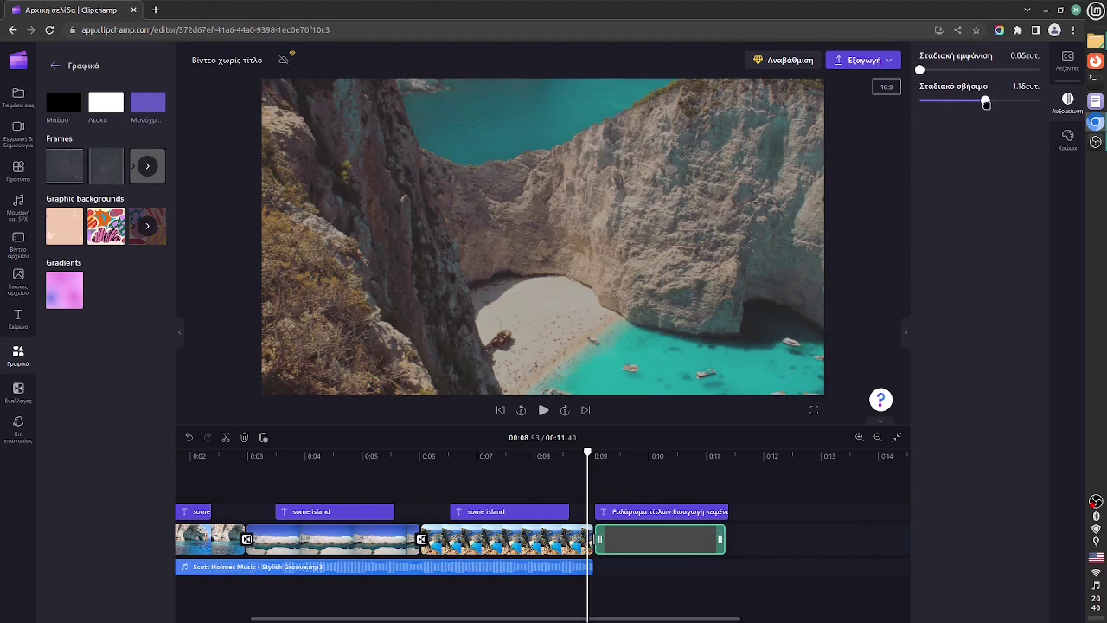
click(543, 410)
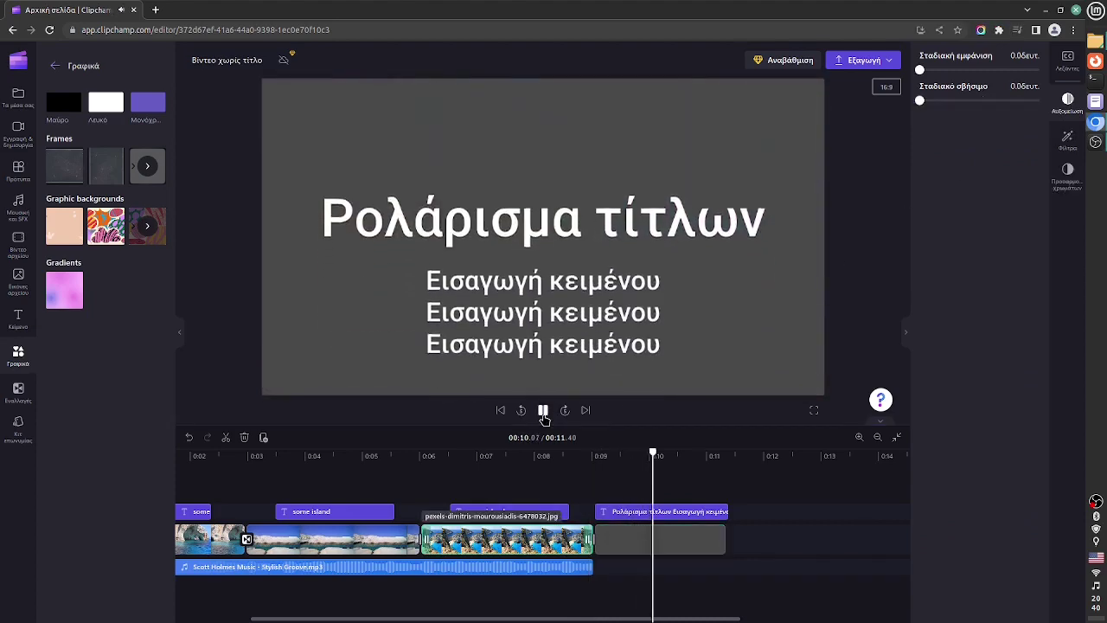
click(543, 410)
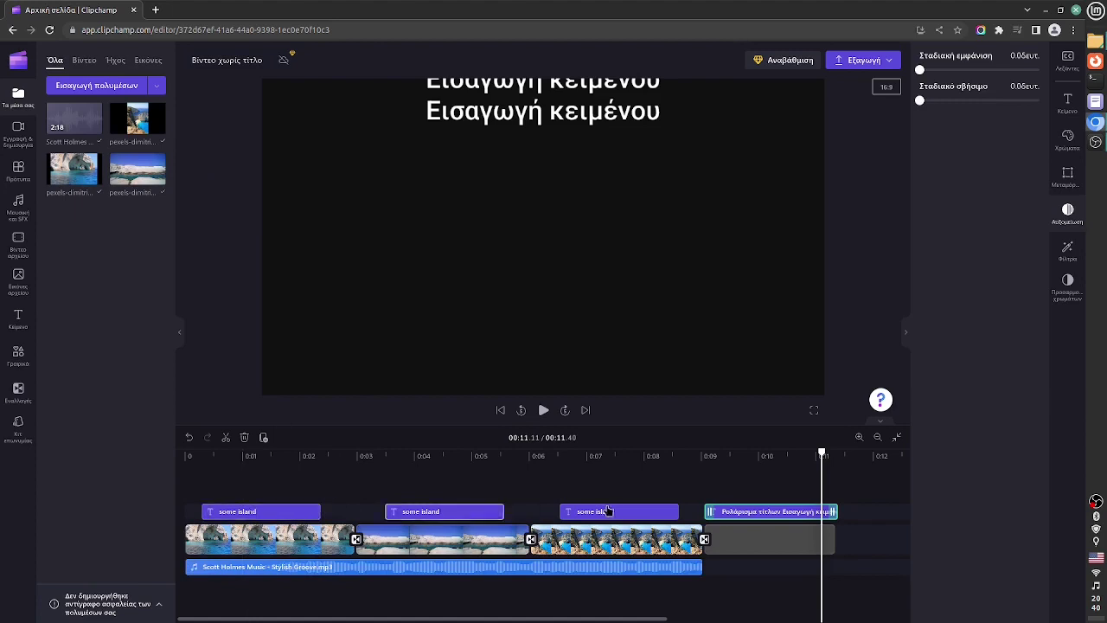
Open the video quality options for exporting the video as MP4.
click(873, 61)
click(751, 144)
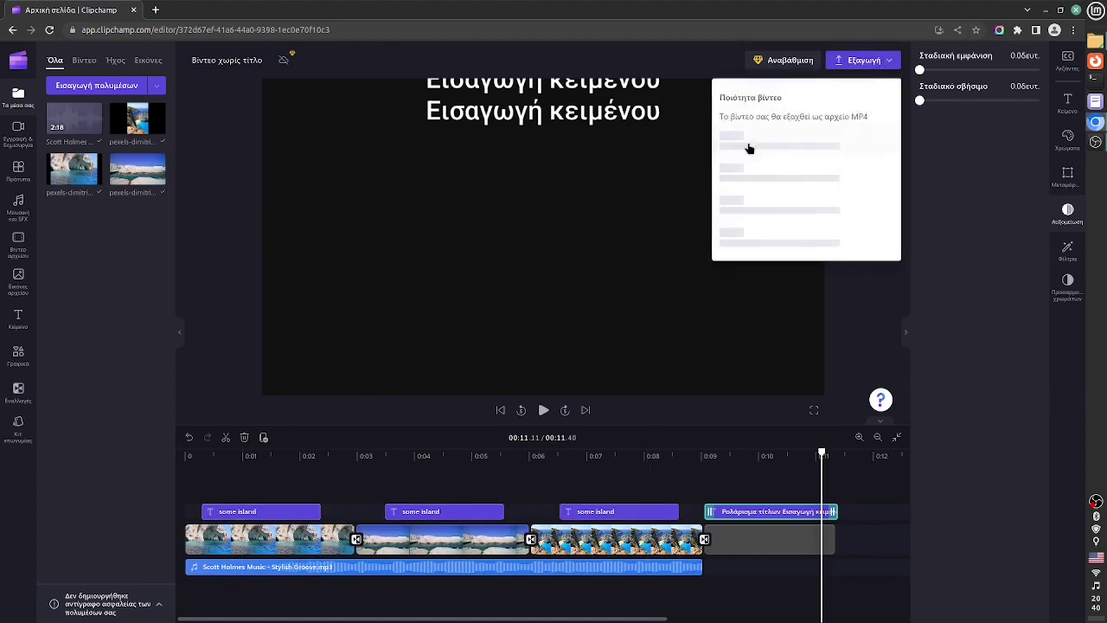